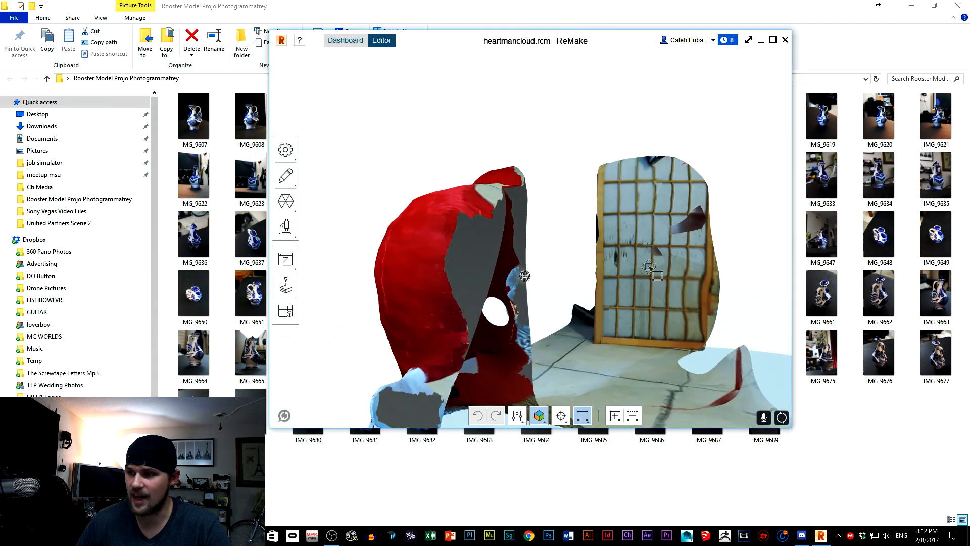
Examine the heartmancloud model and its surrounding scene from several sides.
right_drag(576, 296, 605, 300)
scroll(576, 296, down, 10)
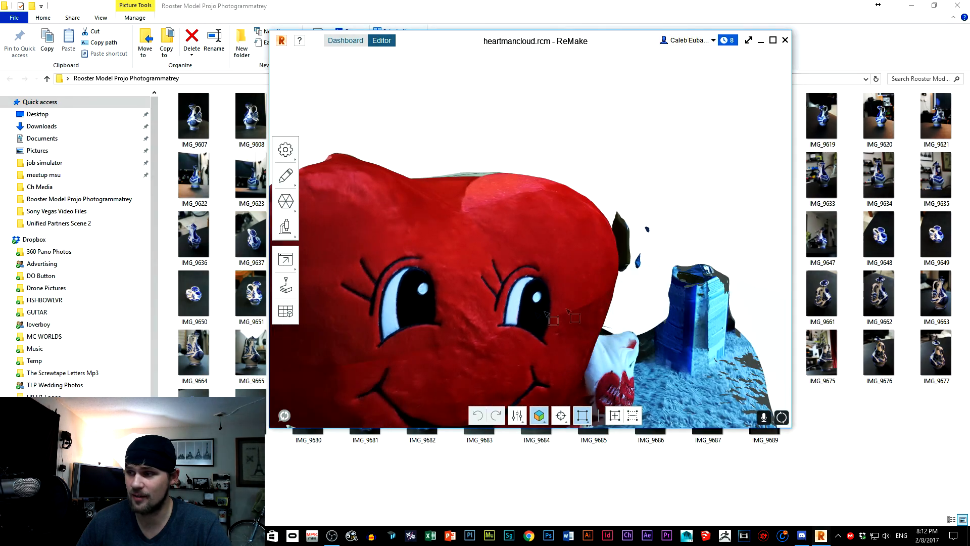
right_drag(573, 287, 495, 284)
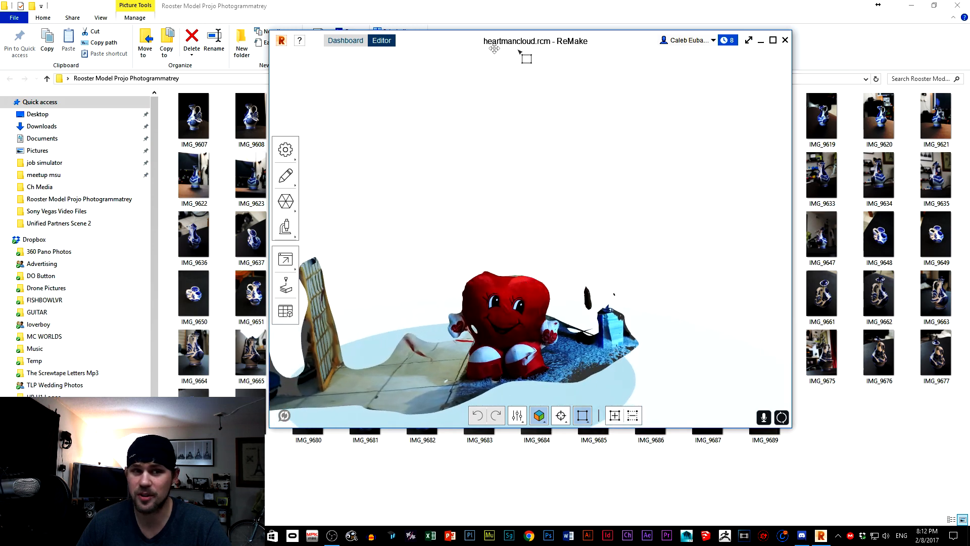
Return to the dashboard and start a new offline model from photos.
click(345, 42)
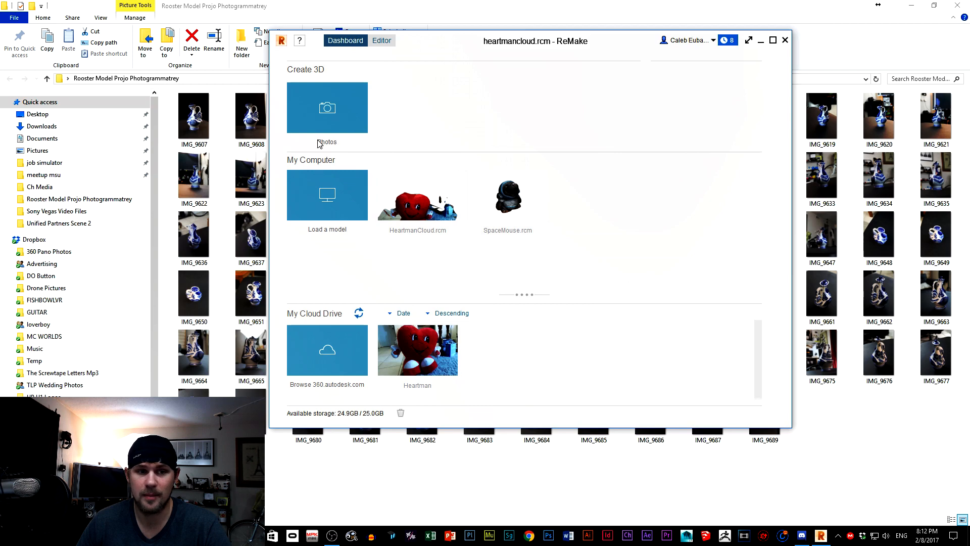
drag(429, 40, 458, 60)
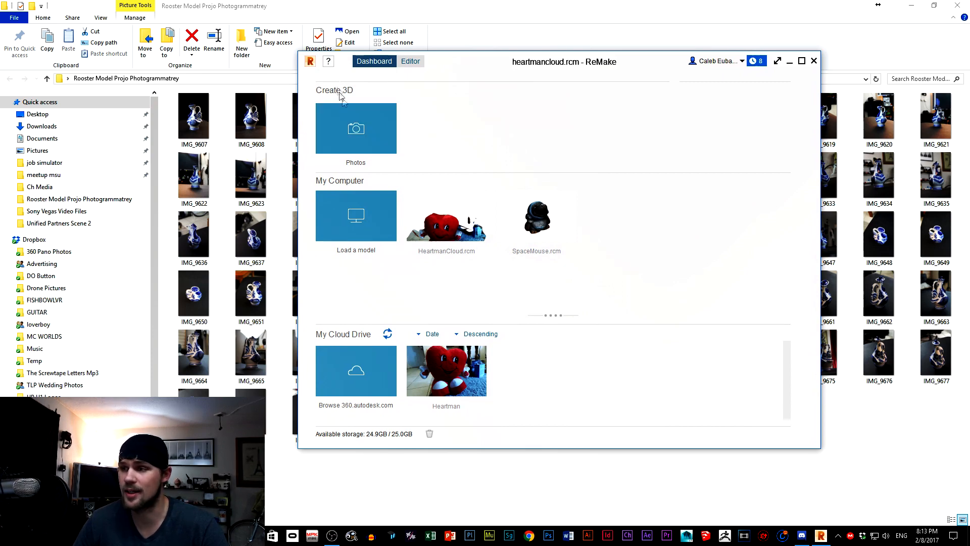
click(344, 134)
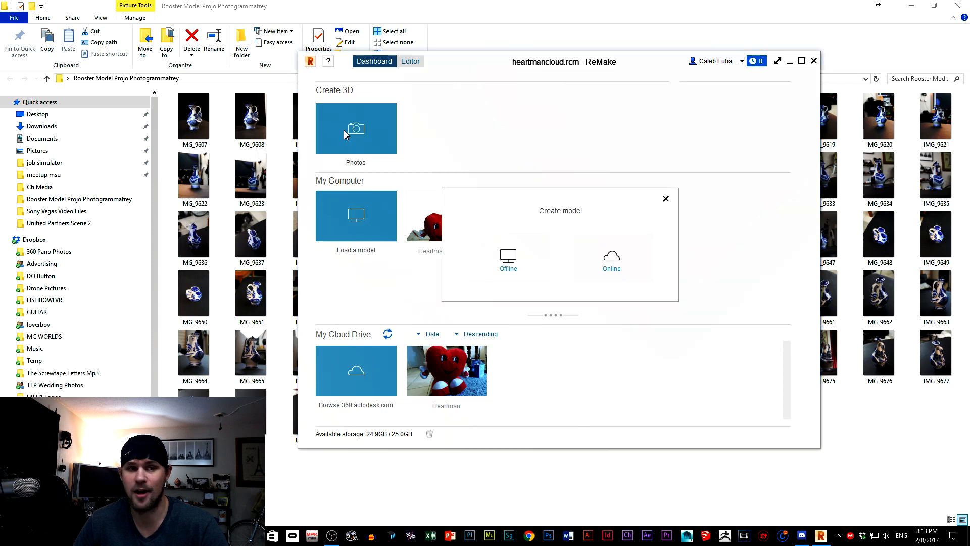
click(535, 257)
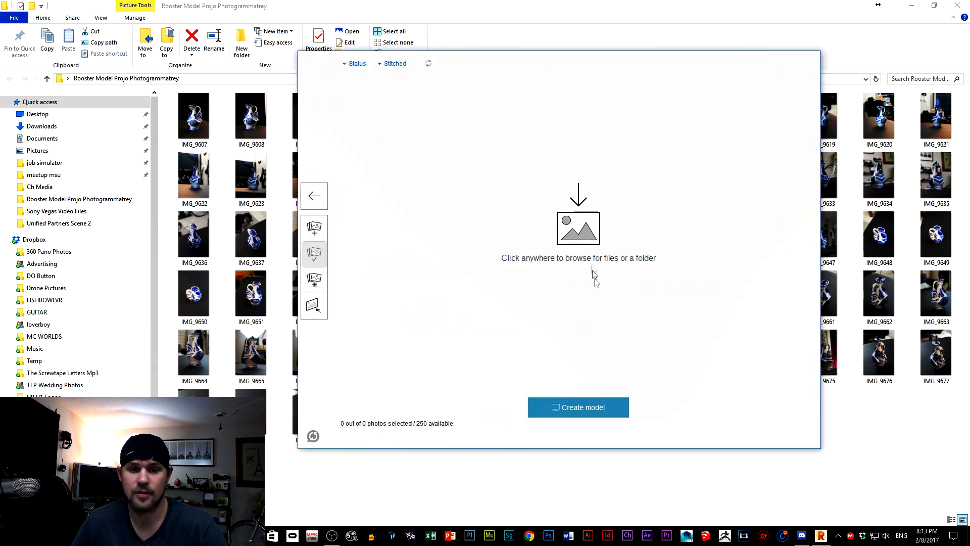
Add all photos from the Desktop folder "Rooster Model Projo Photogrammatrey" and start generating the offline model.
click(315, 229)
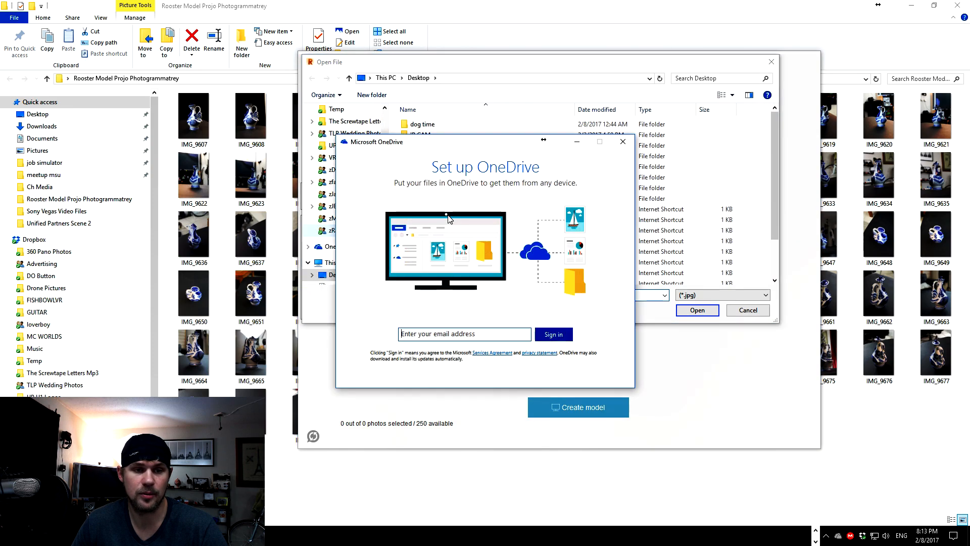
click(628, 143)
mouse_move(776, 132)
mouse_down()
mouse_move(774, 262)
mouse_move(772, 128)
mouse_up()
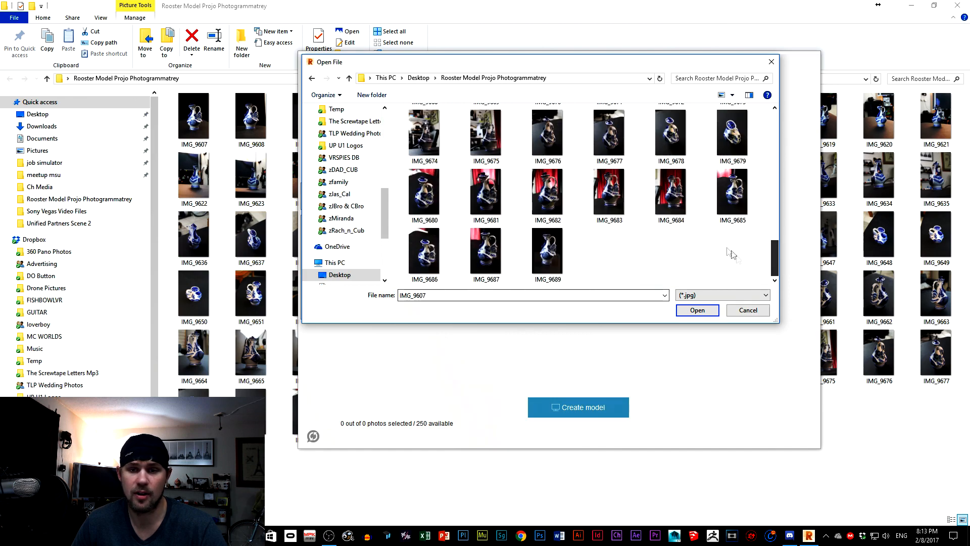
shift+click(548, 251)
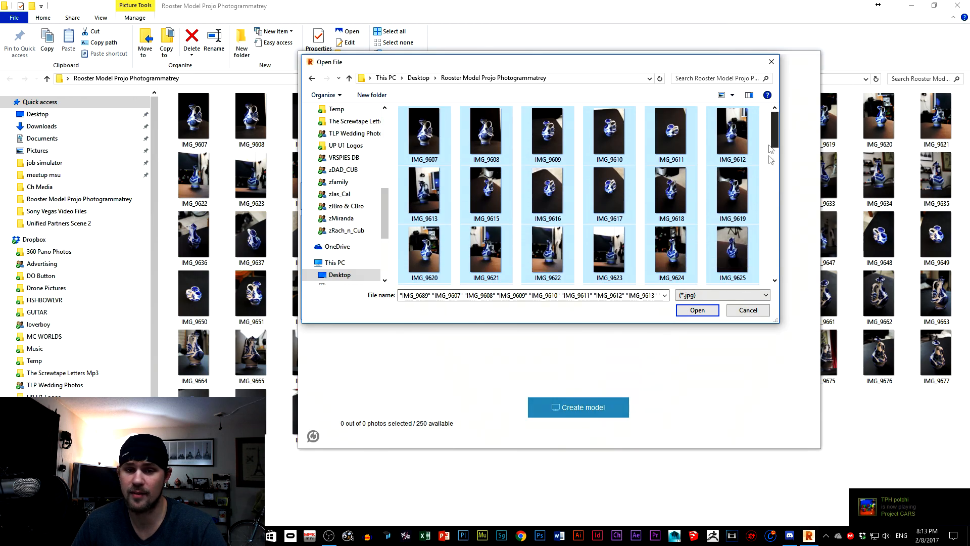
click(700, 310)
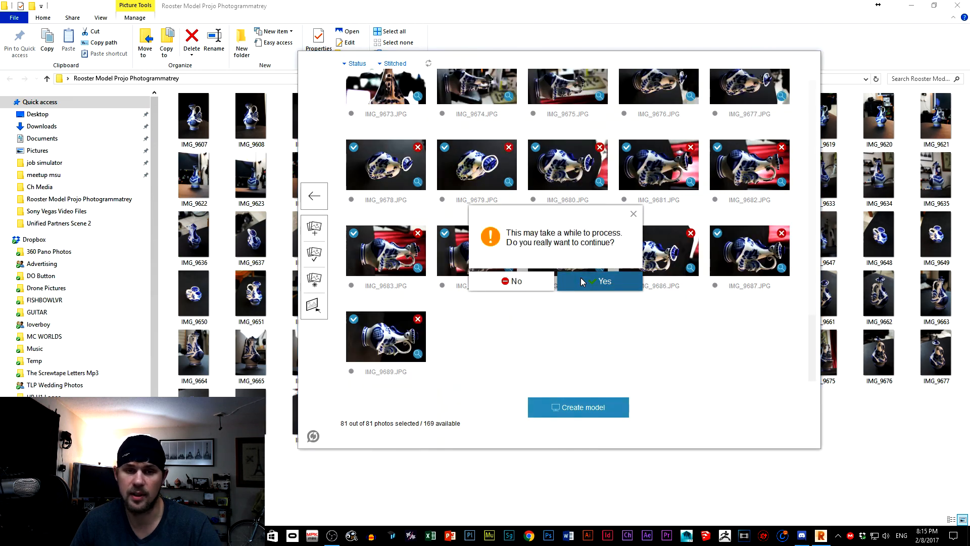
click(578, 277)
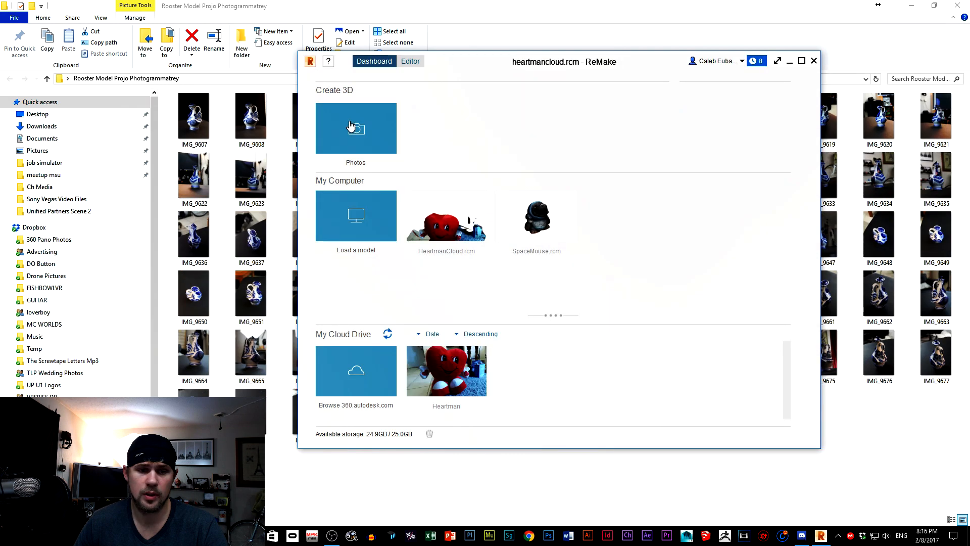
Create an online model named RoosterOnline from the rooster photos on the local drive, and minimise the ReMake window.
click(346, 126)
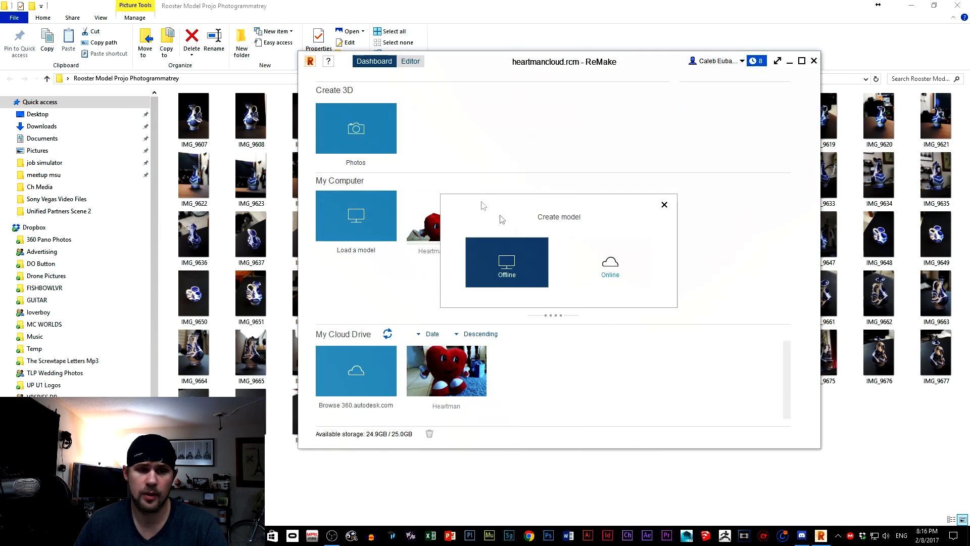
click(611, 259)
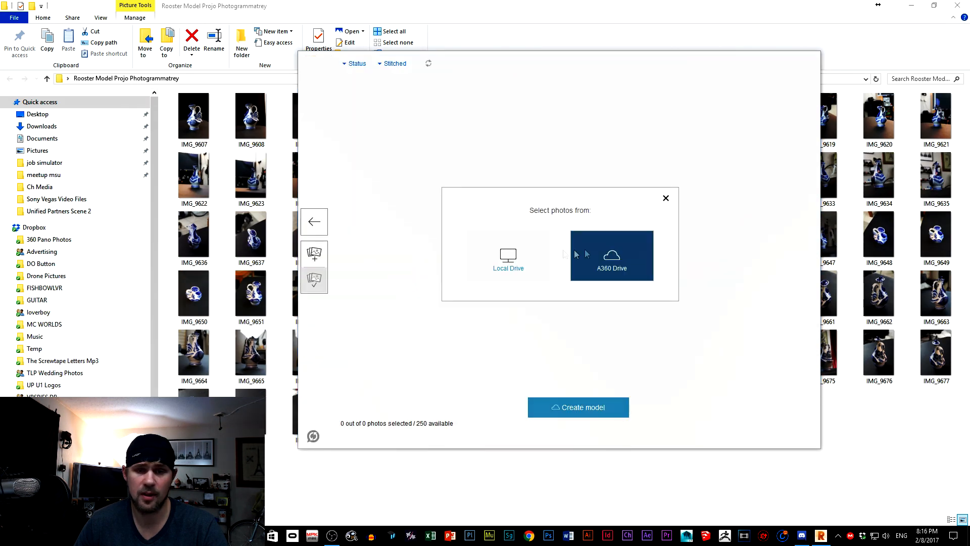
click(527, 251)
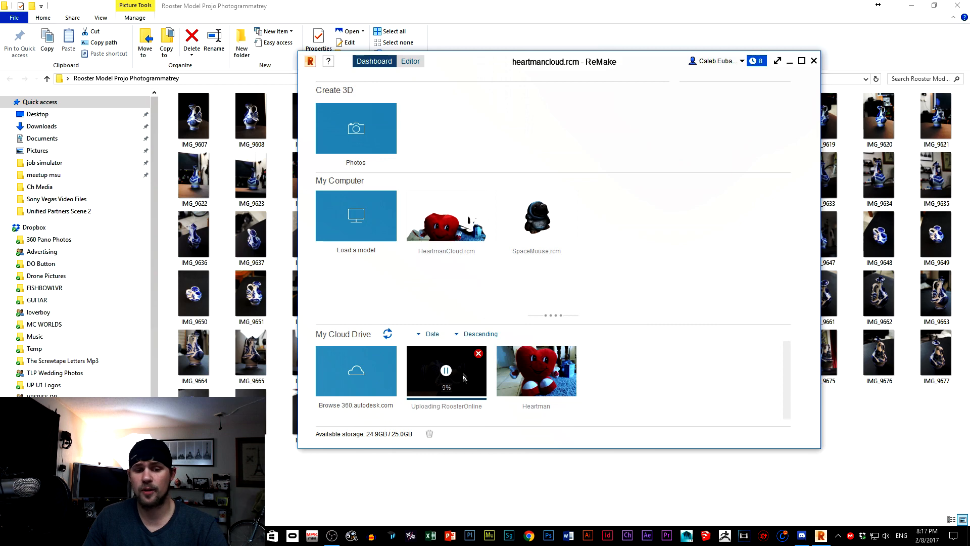
click(790, 61)
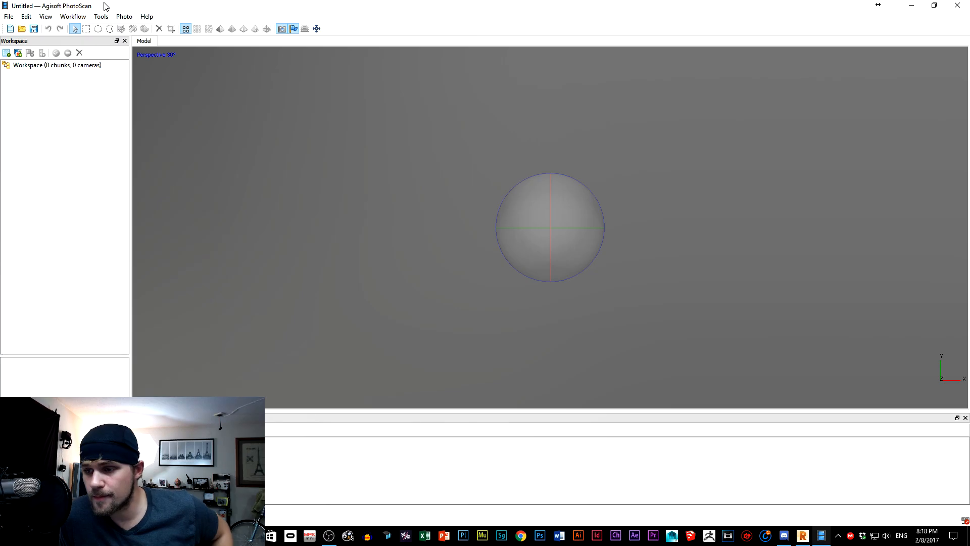
Add the Desktop folder "Rooster Model Projo Photogrammatrey" to the PhotoScan workspace, creating a camera from each file.
click(80, 17)
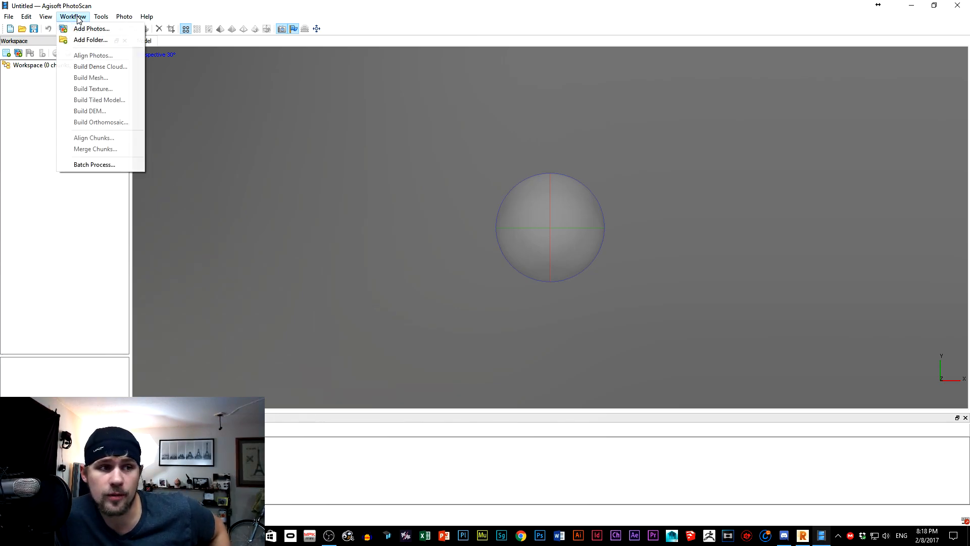
click(88, 39)
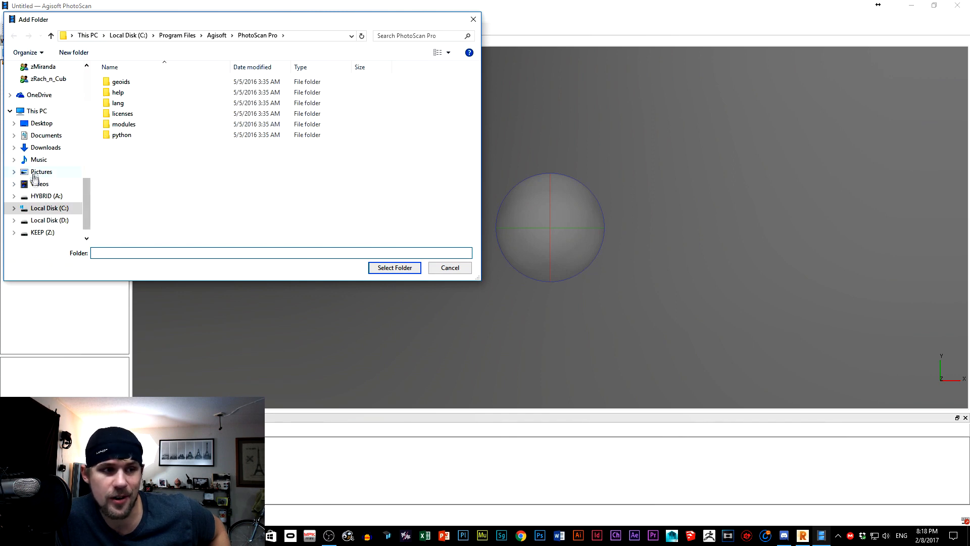
click(41, 123)
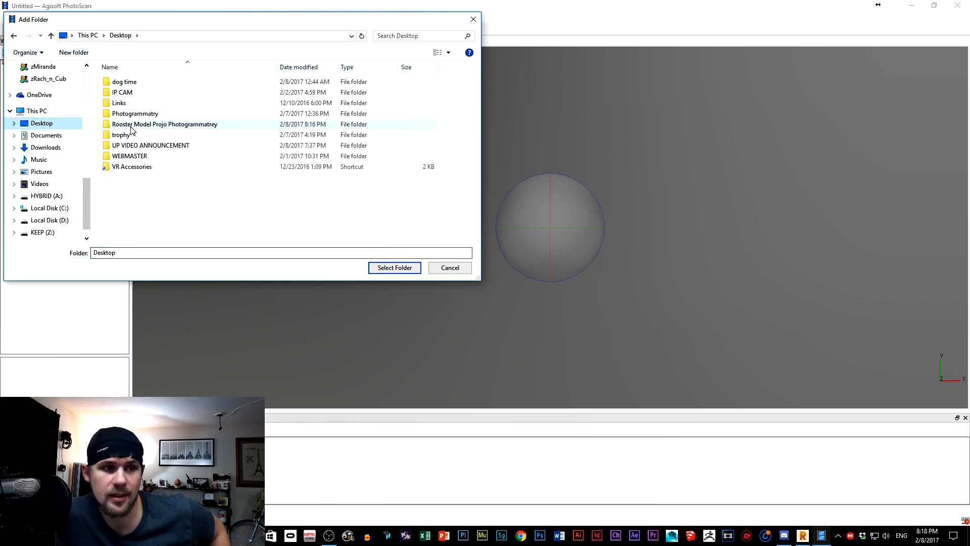
double_click(132, 125)
click(404, 269)
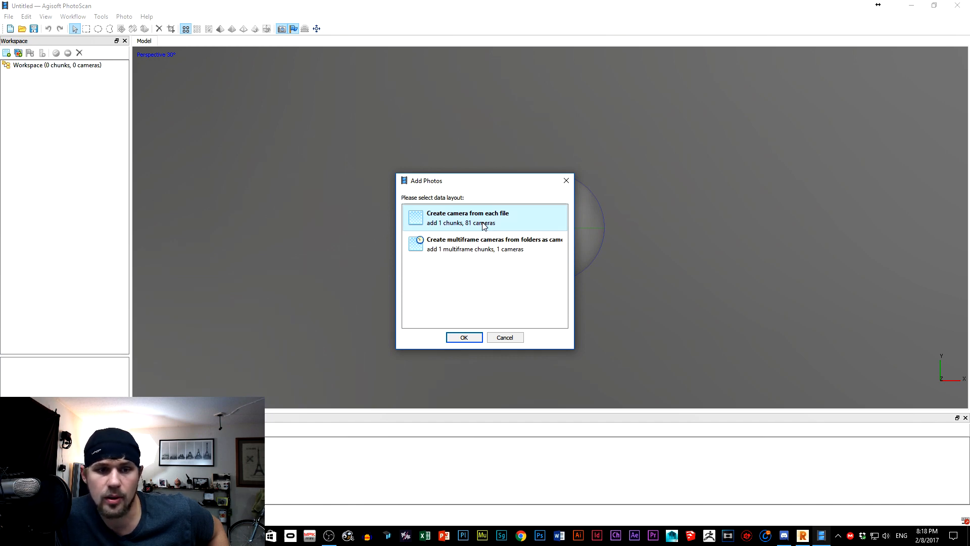
key(Return)
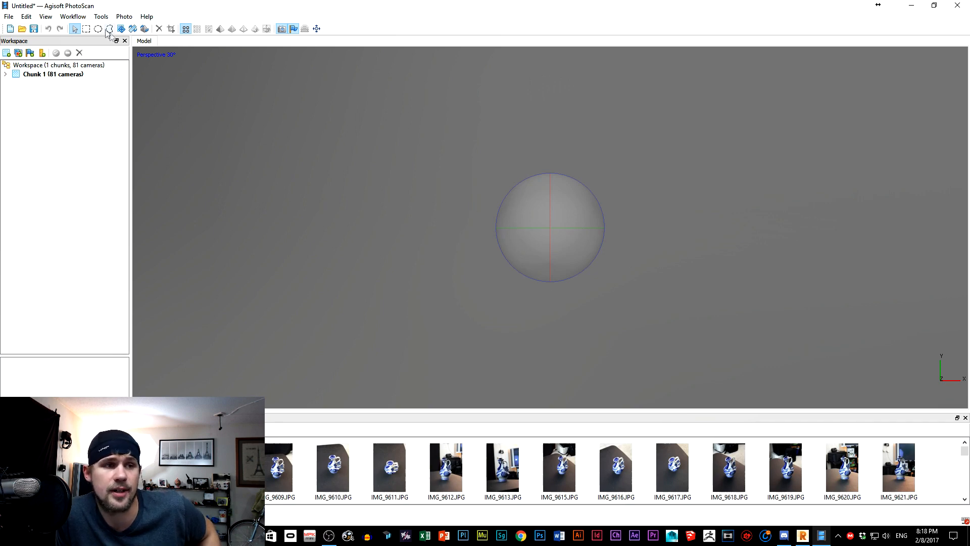
Switch to ReMake to check the RoosterOnline upload progress, and return to PhotoScan.
click(72, 16)
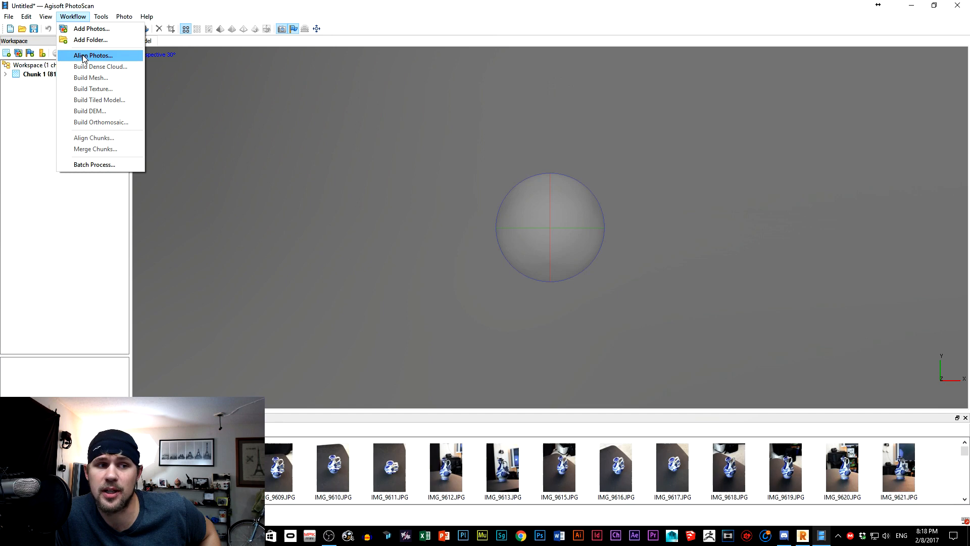
click(802, 538)
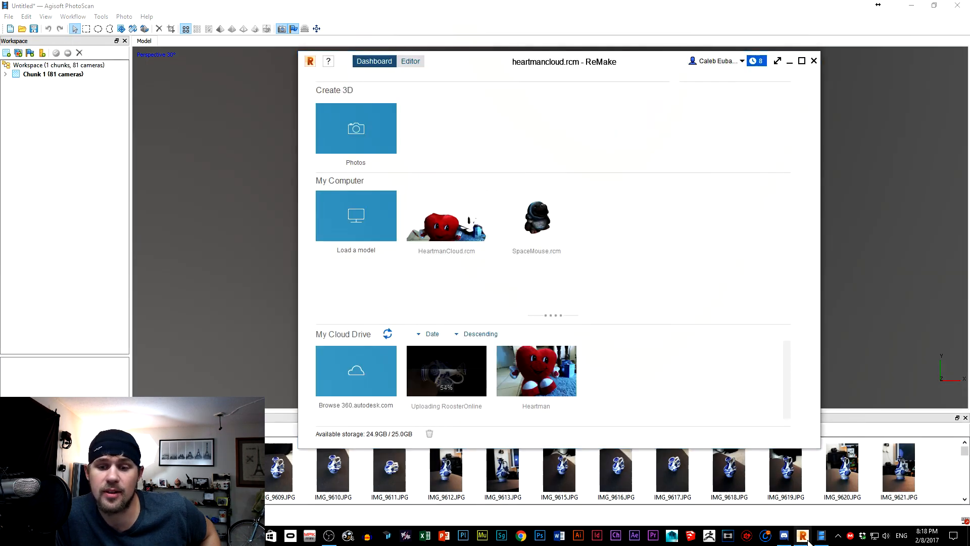
click(804, 537)
Align the photos of Chunk 1 with Highest accuracy, pair preselection Disabled, key point limit 40000 and tie point limit 4000.
click(71, 75)
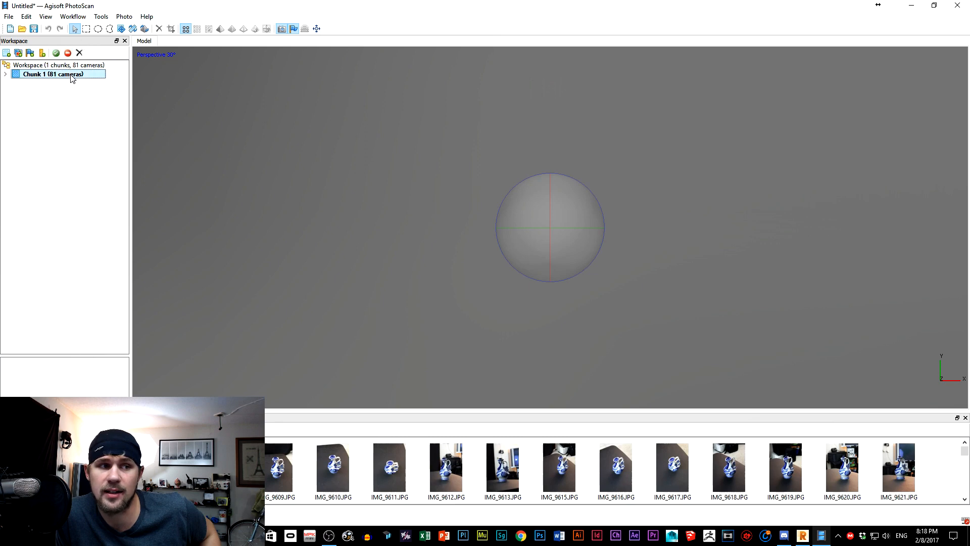
click(71, 15)
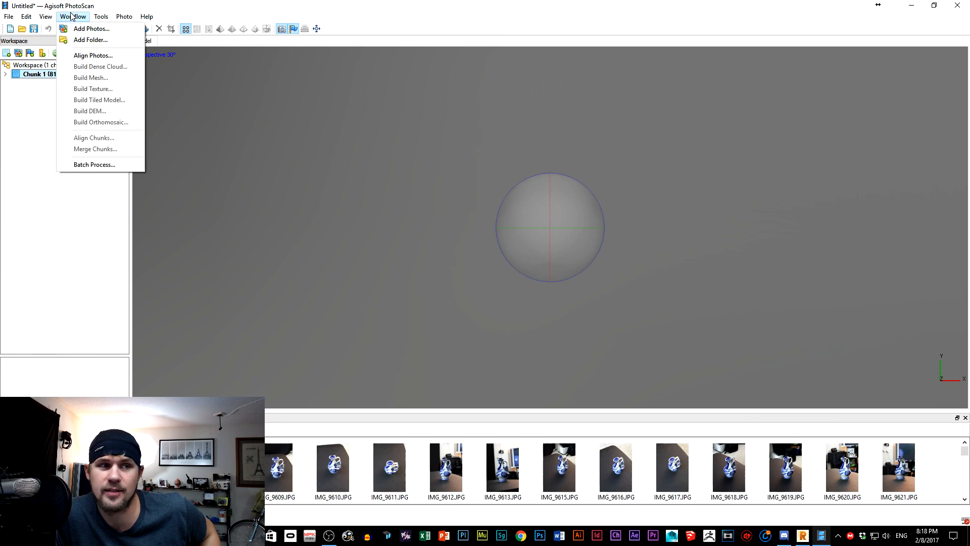
click(110, 55)
click(511, 230)
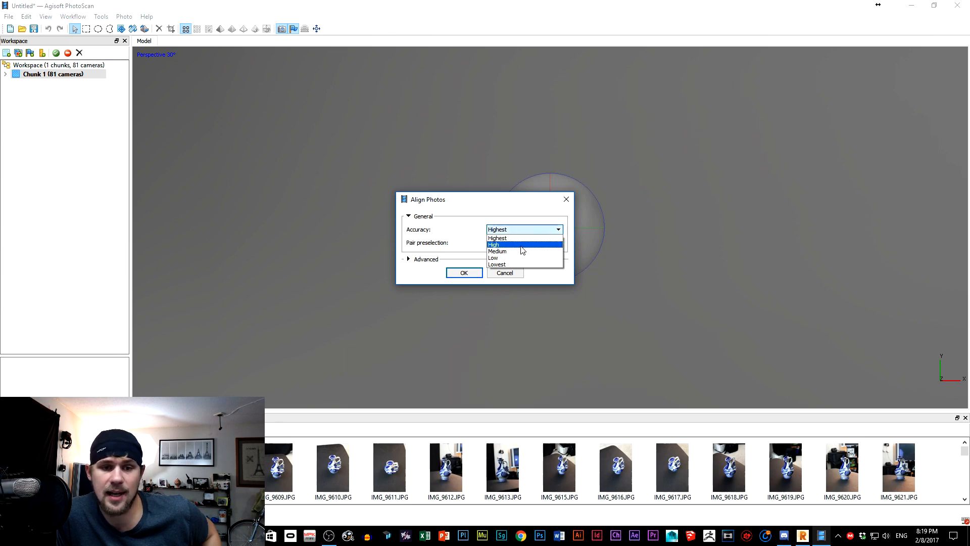
click(521, 251)
click(515, 232)
click(510, 239)
click(510, 243)
click(512, 241)
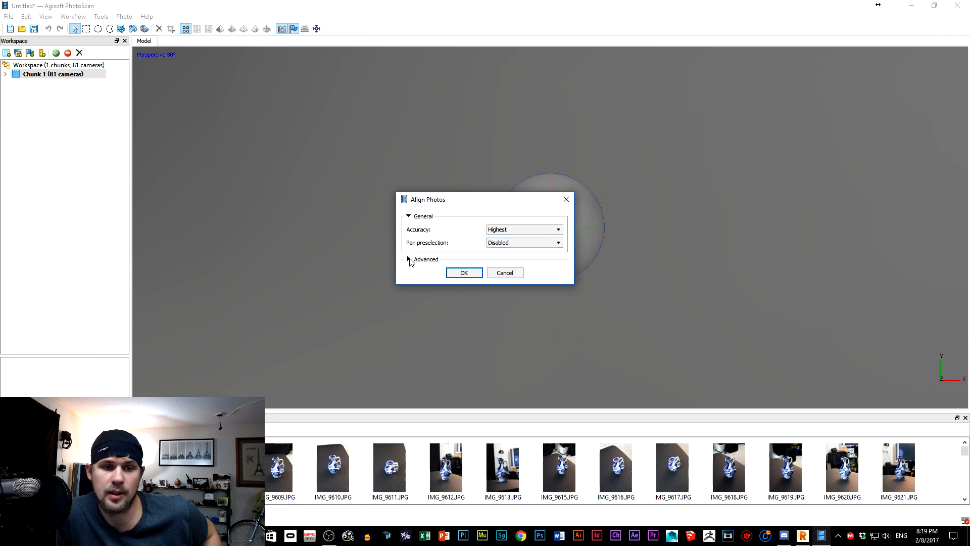
click(409, 259)
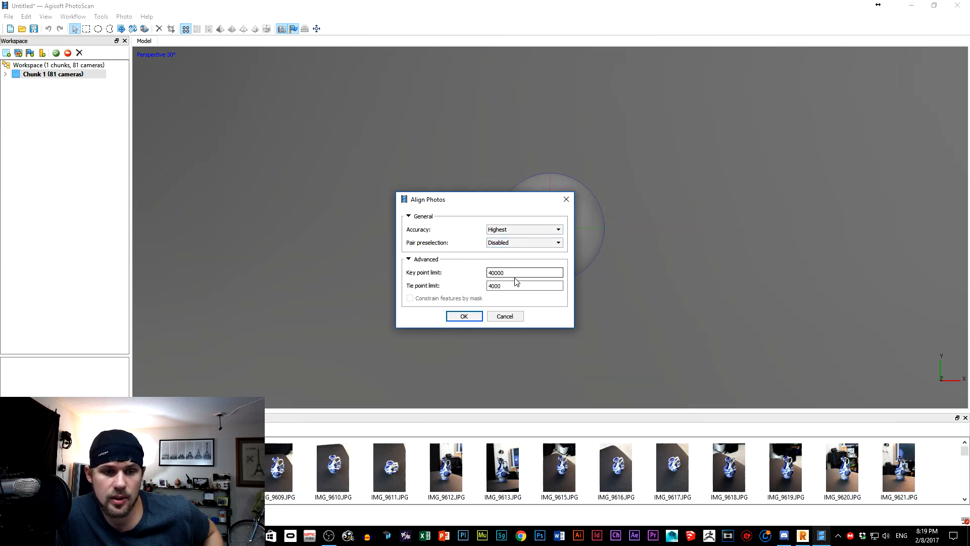
key(Return)
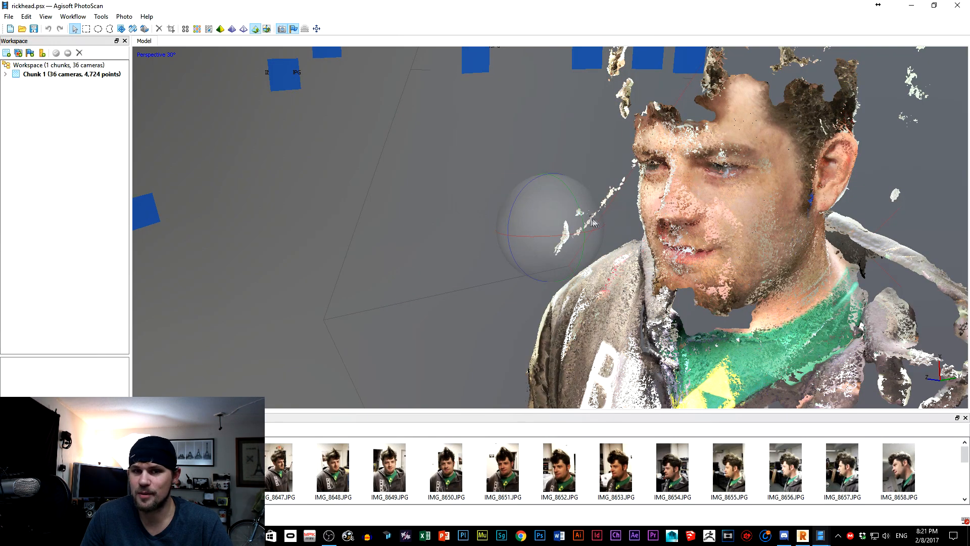
Examine the head scan in rickhead.psx and the table scan in denisdesk.psx.
drag(550, 234, 551, 233)
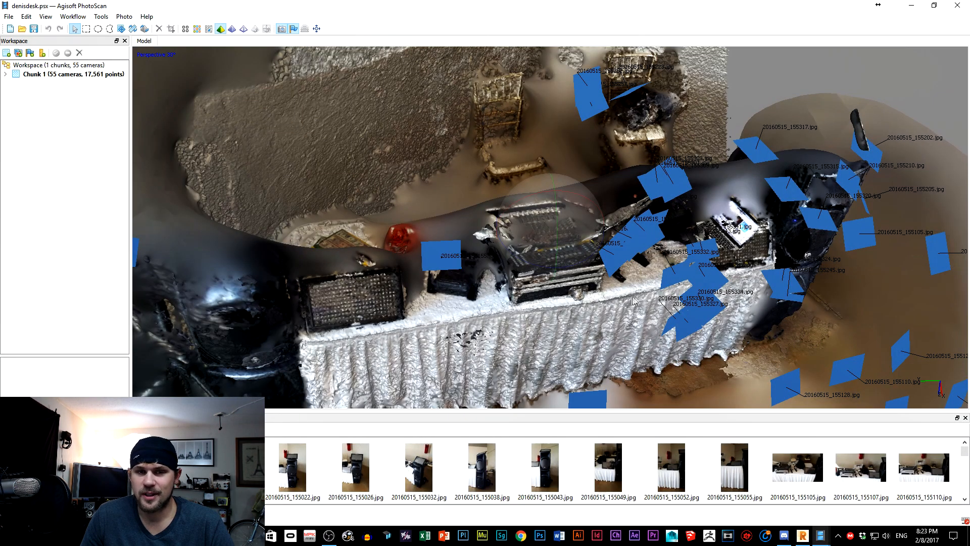
drag(568, 254, 571, 274)
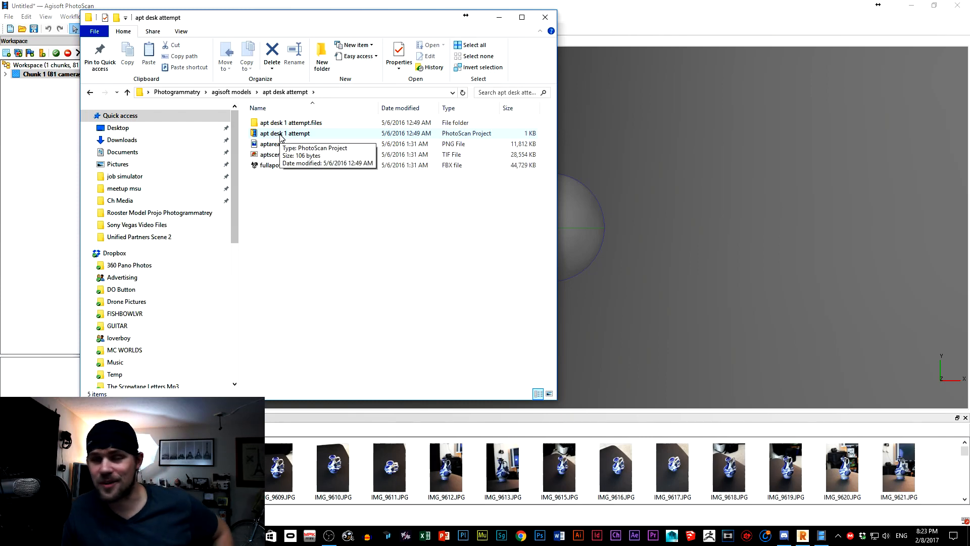
Open the PhotoScan project "apt desk 1 attempt" and examine the desk model from several angles, both close up and as a whole.
click(280, 135)
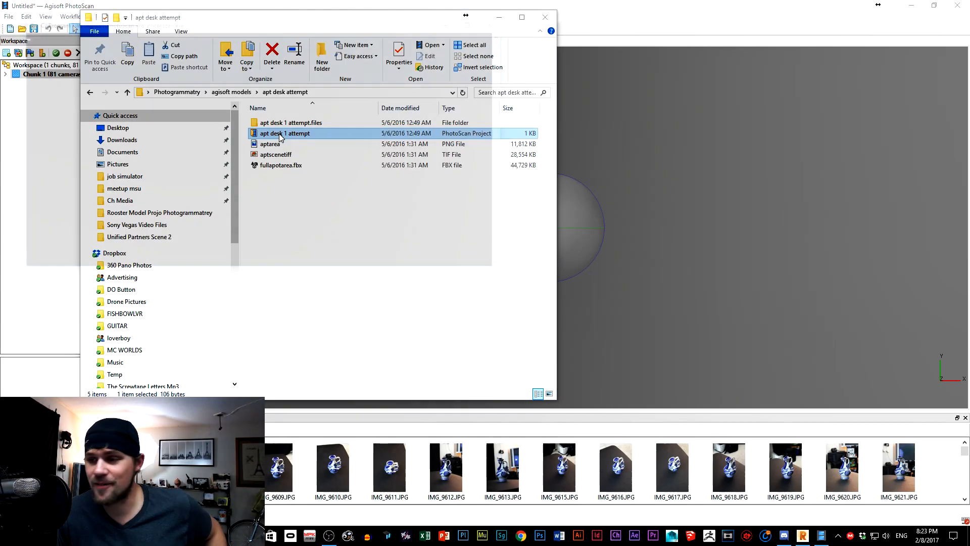
double_click(298, 134)
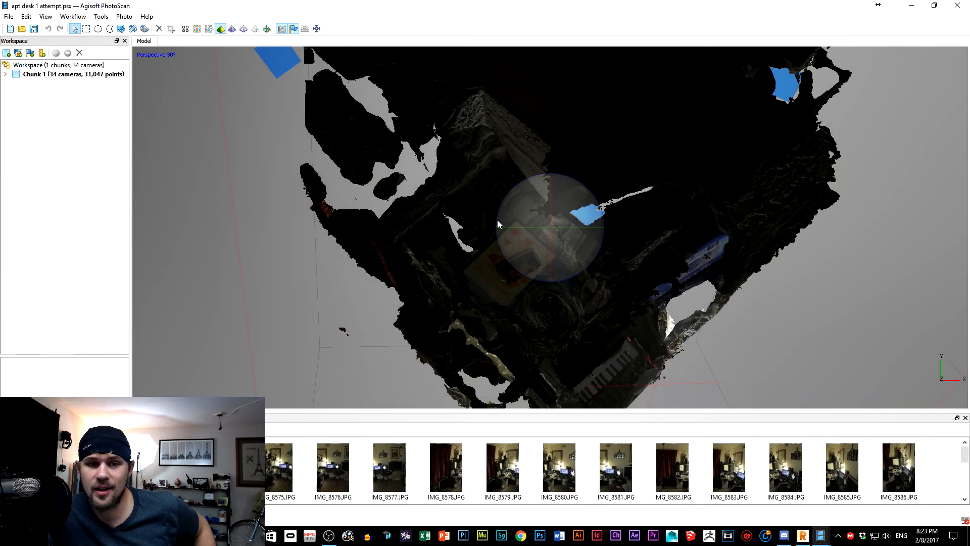
drag(536, 210, 579, 202)
scroll(581, 194, up, 3)
middle_drag(583, 187, 590, 163)
scroll(593, 218, up, 6)
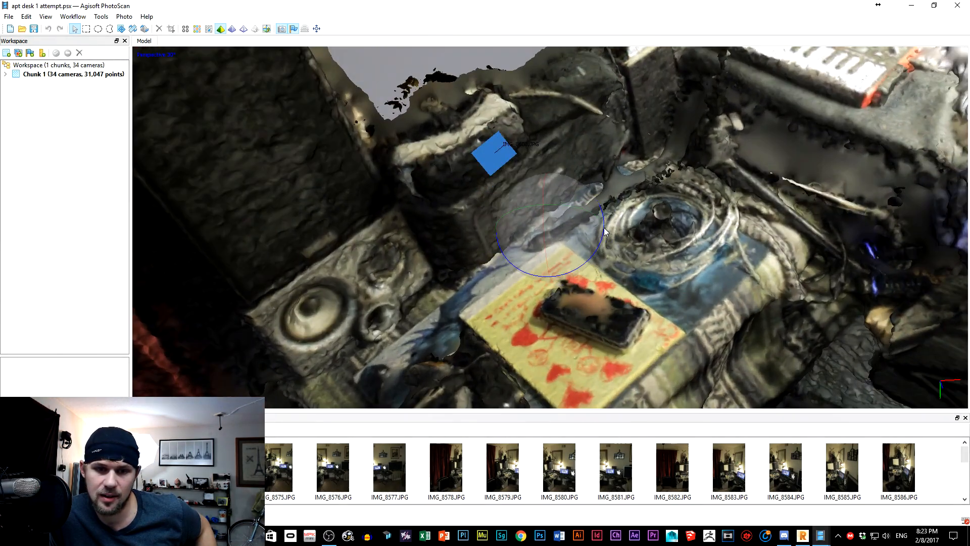
middle_drag(604, 228, 612, 64)
middle_drag(577, 183, 496, 152)
middle_drag(556, 247, 546, 244)
drag(546, 244, 680, 154)
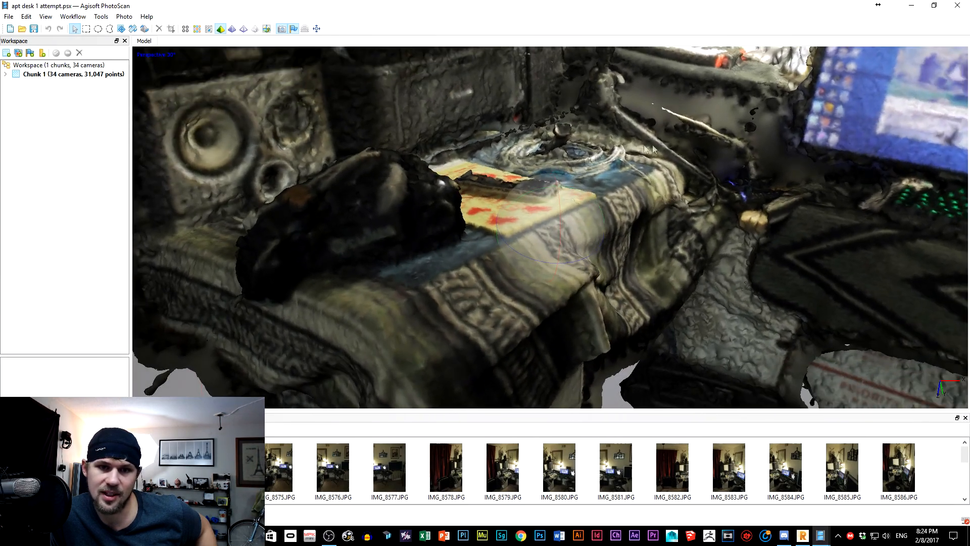
scroll(678, 148, down, 5)
scroll(674, 146, down, 3)
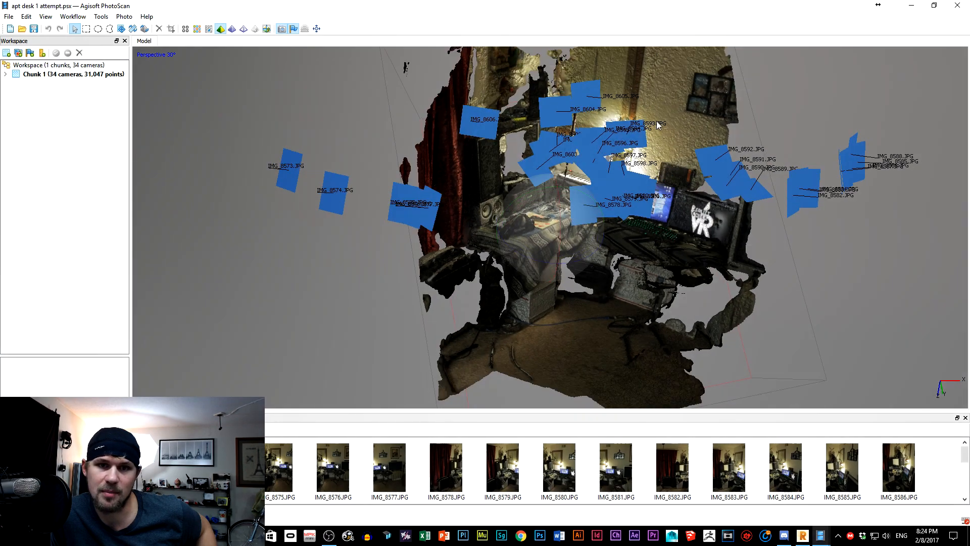
scroll(579, 143, up, 8)
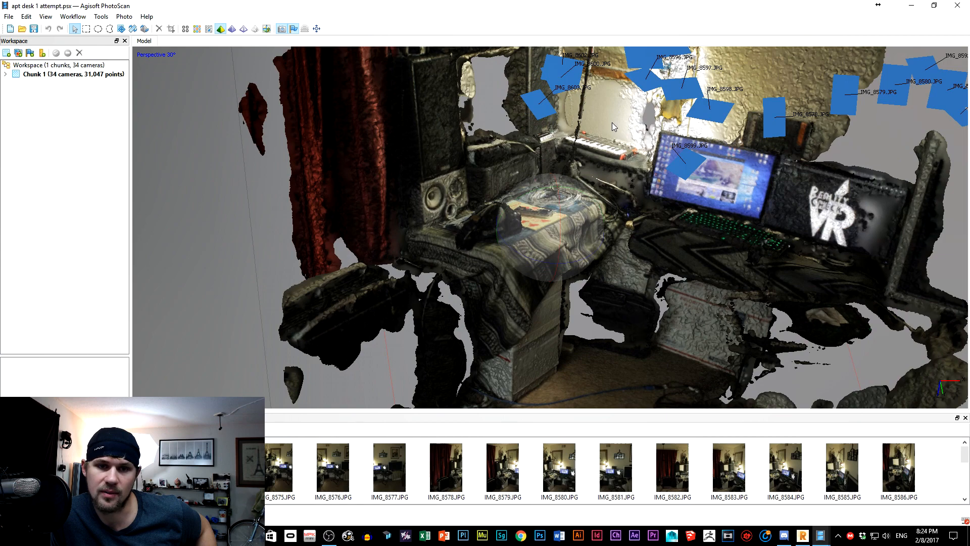
Examine the untextured desk model around the blanket-covered table, the keyboard and the boxes on the floor, from several angles and distances.
scroll(496, 200, up, 4)
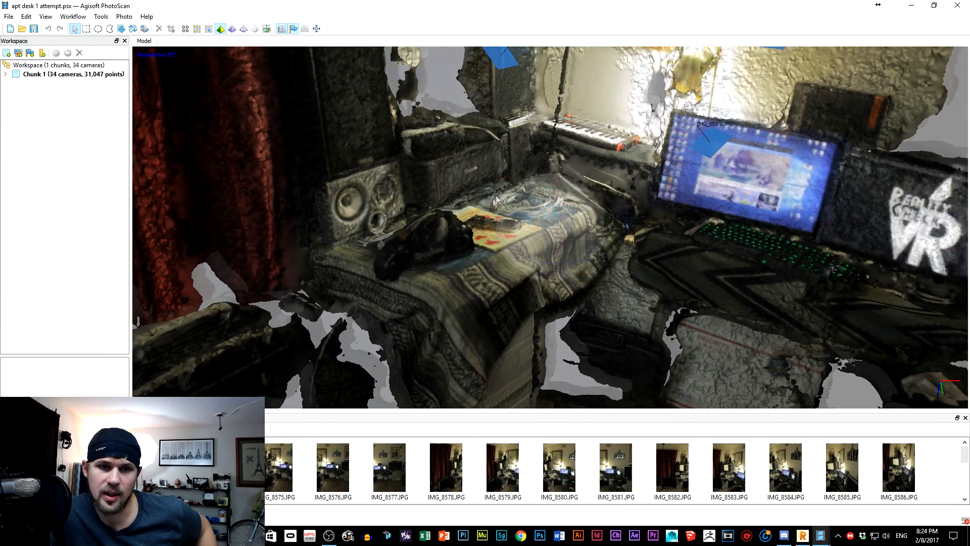
scroll(496, 199, down, 4)
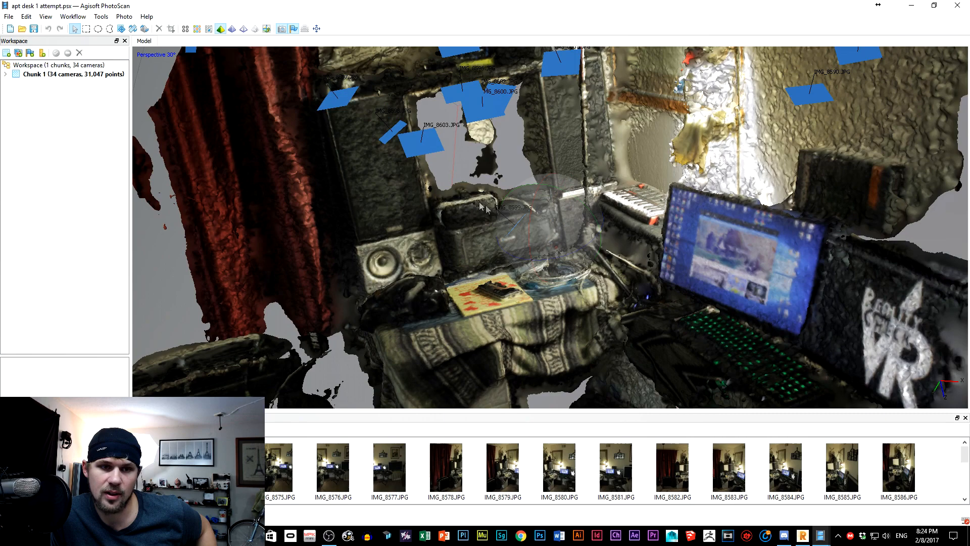
drag(481, 203, 442, 219)
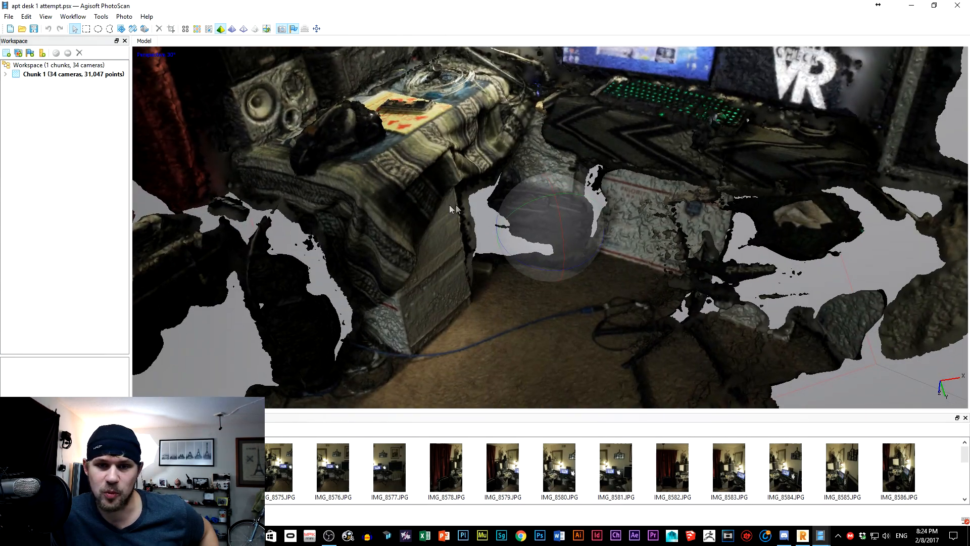
mouse_move(550, 239)
mouse_down()
mouse_move(566, 229)
mouse_move(569, 200)
mouse_move(580, 220)
mouse_move(558, 241)
mouse_move(562, 251)
mouse_up()
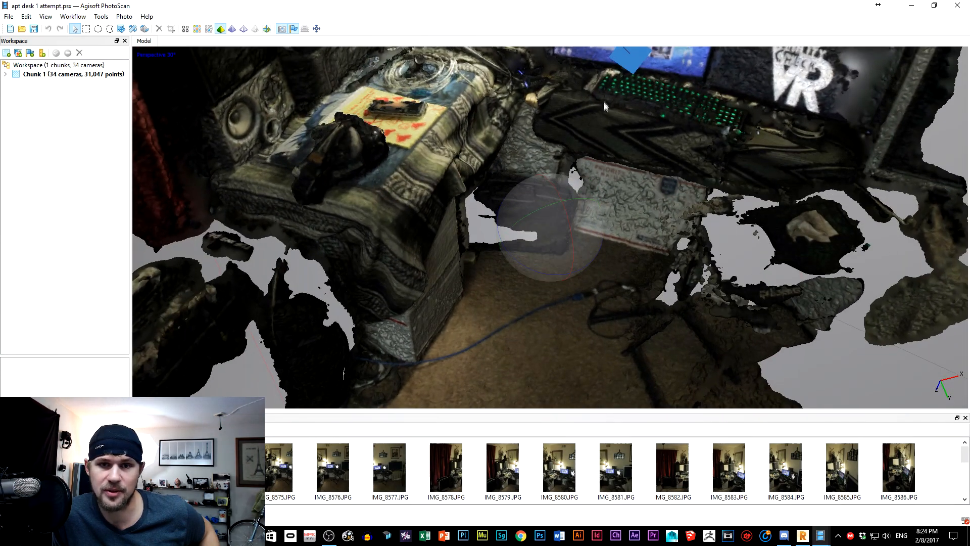
scroll(579, 182, down, 5)
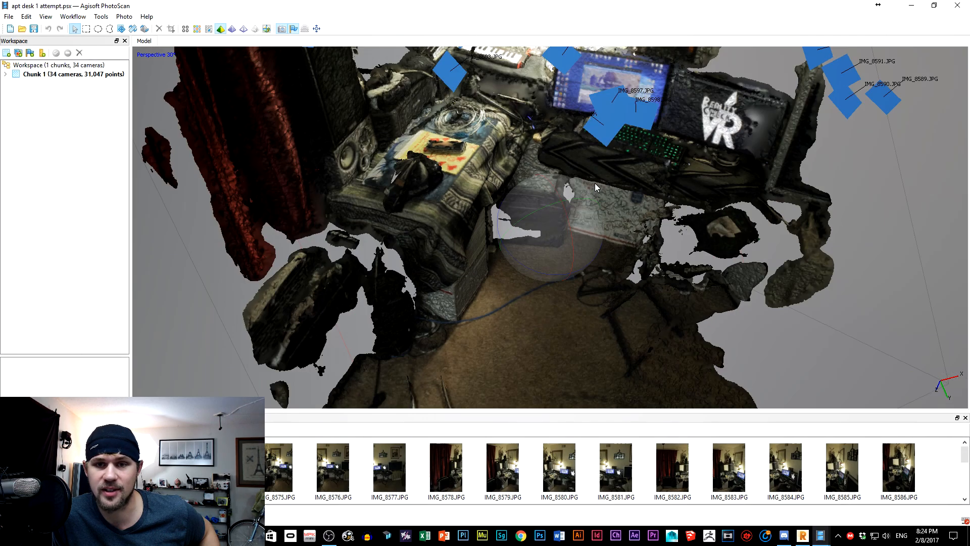
drag(728, 235, 748, 164)
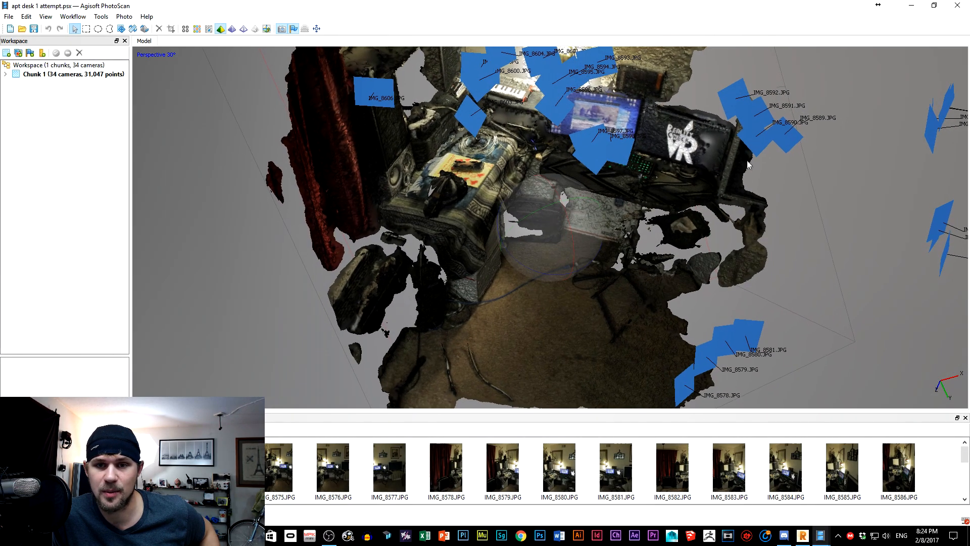
drag(558, 229, 566, 210)
scroll(581, 215, up, 4)
scroll(613, 225, up, 2)
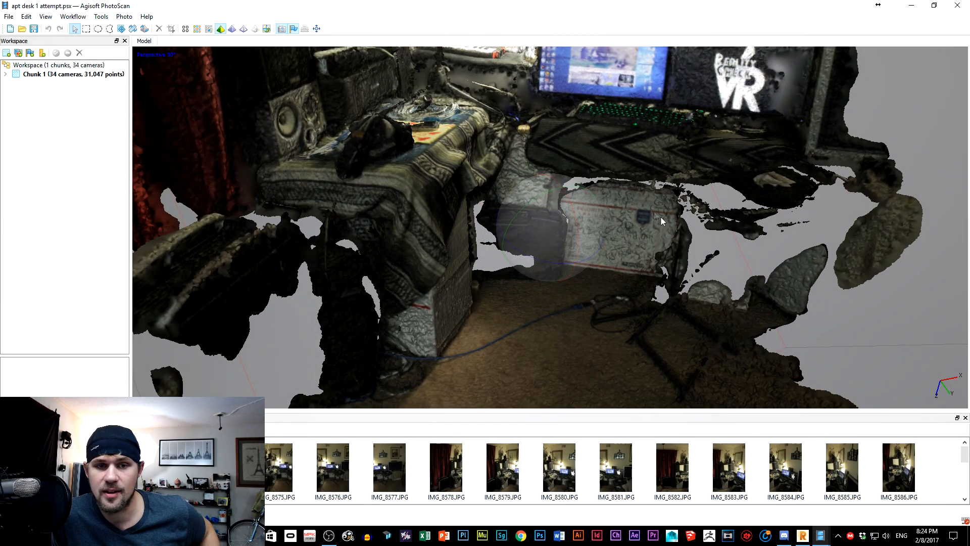
scroll(630, 322, up, 3)
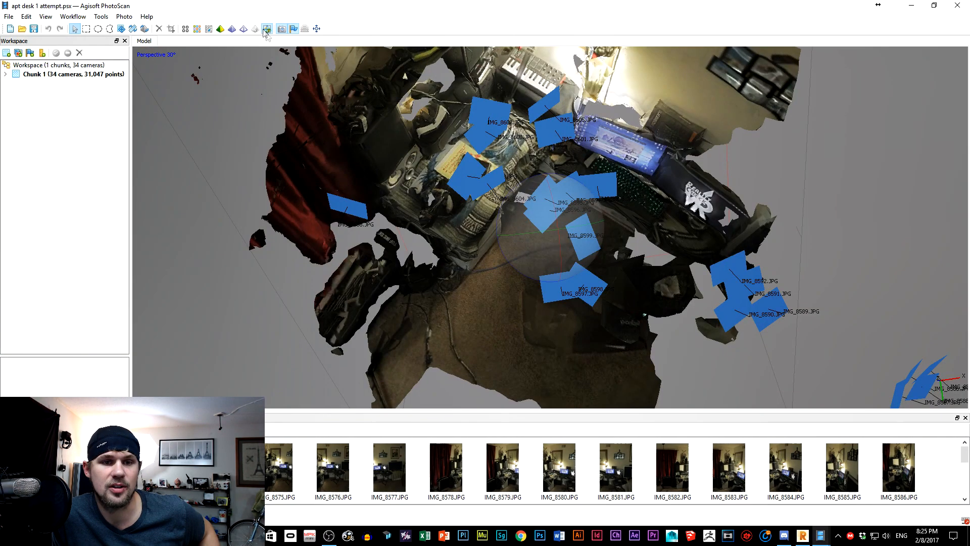
drag(514, 226, 482, 165)
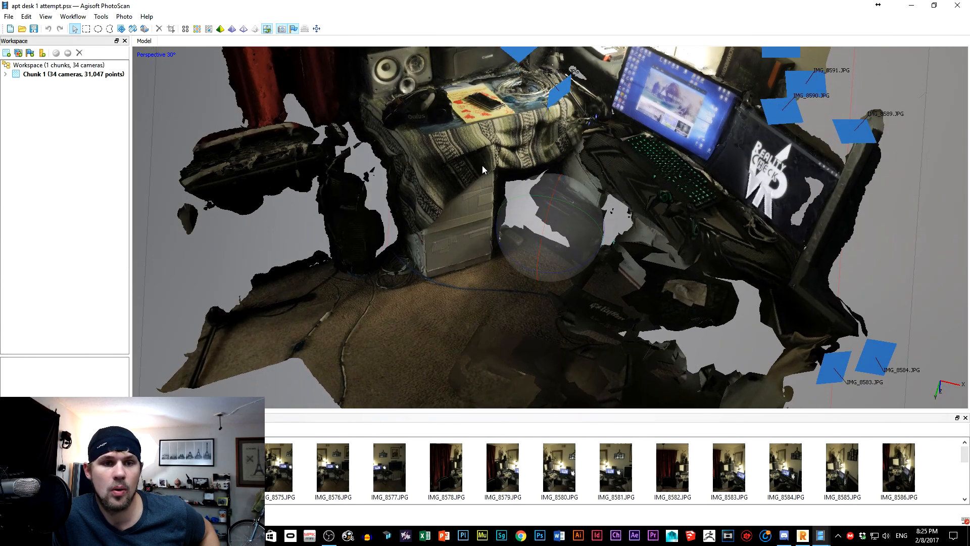
Examine the textured desk model, inspecting the Oculus headset, notepad, phone, cables and monitor up close, and the overall room.
scroll(482, 164, up, 3)
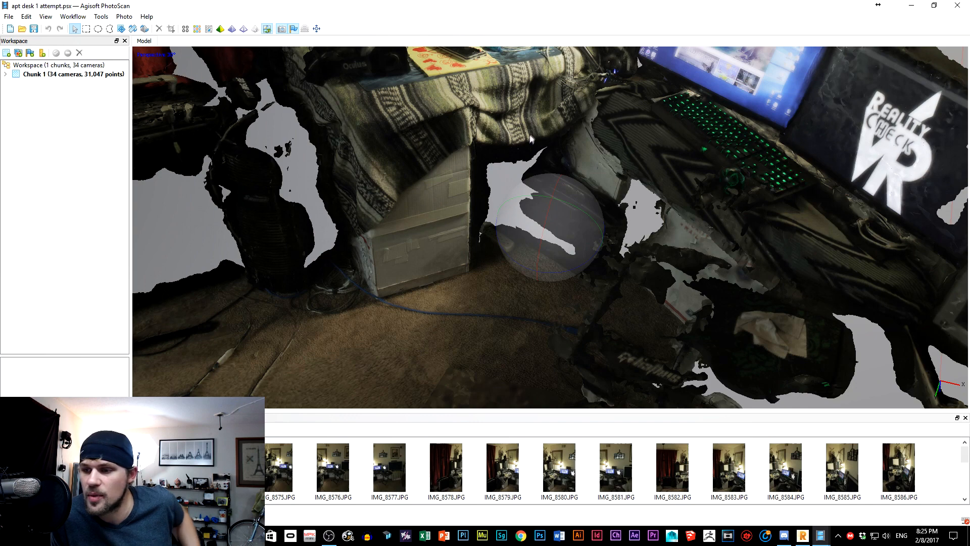
drag(533, 174, 638, 198)
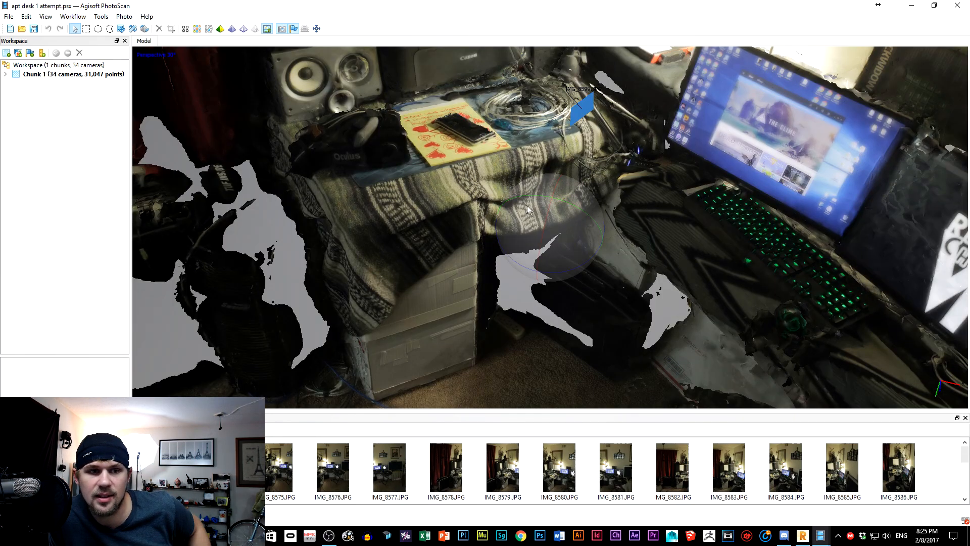
scroll(385, 144, up, 2)
middle_drag(383, 141, 515, 243)
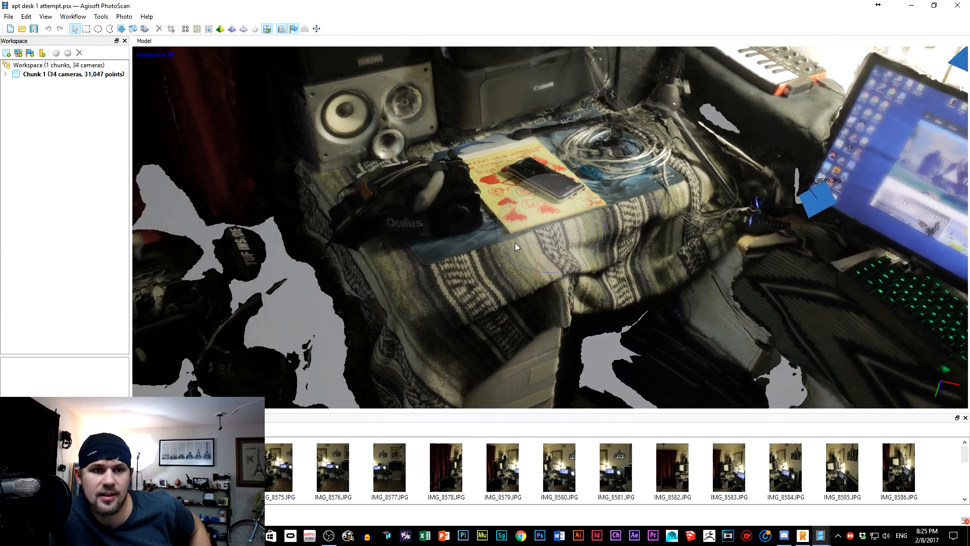
drag(438, 227, 445, 216)
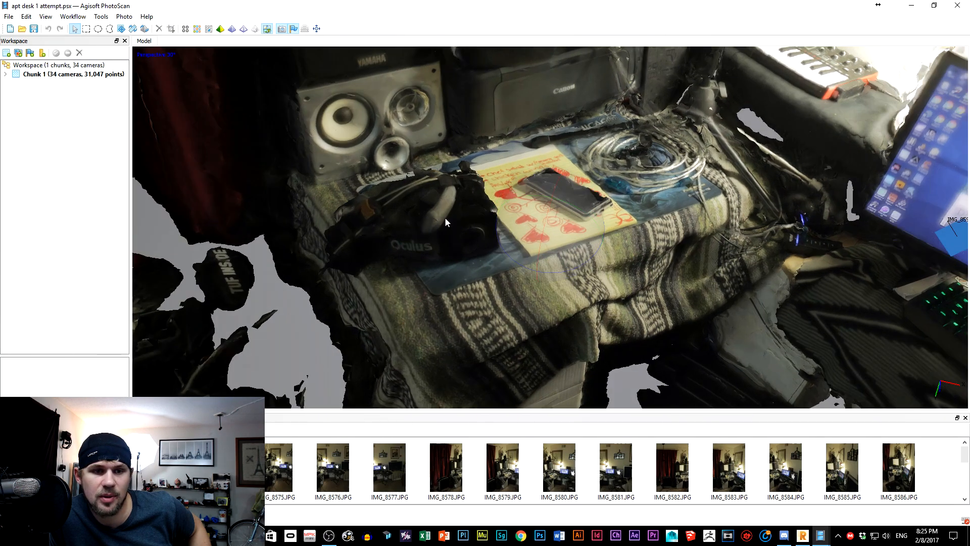
drag(578, 213, 564, 244)
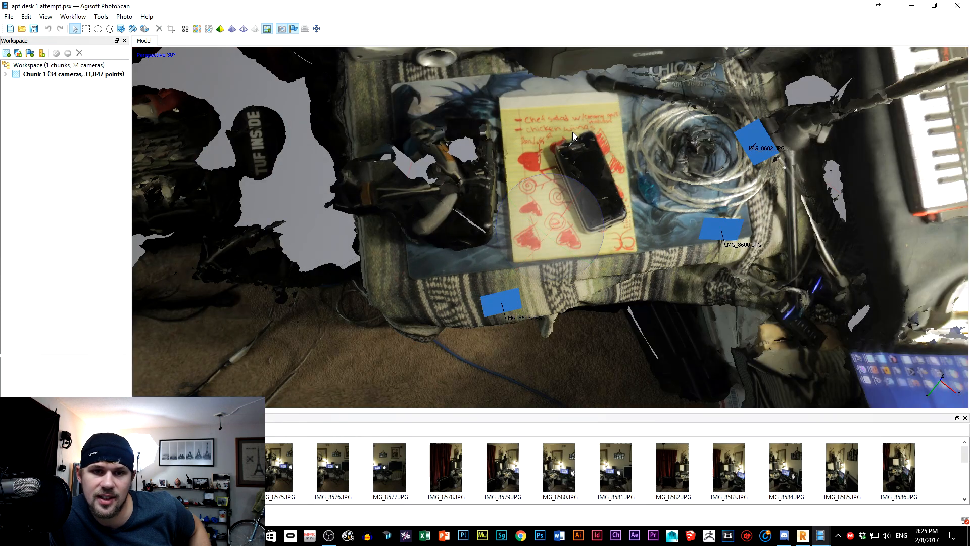
scroll(572, 132, up, 3)
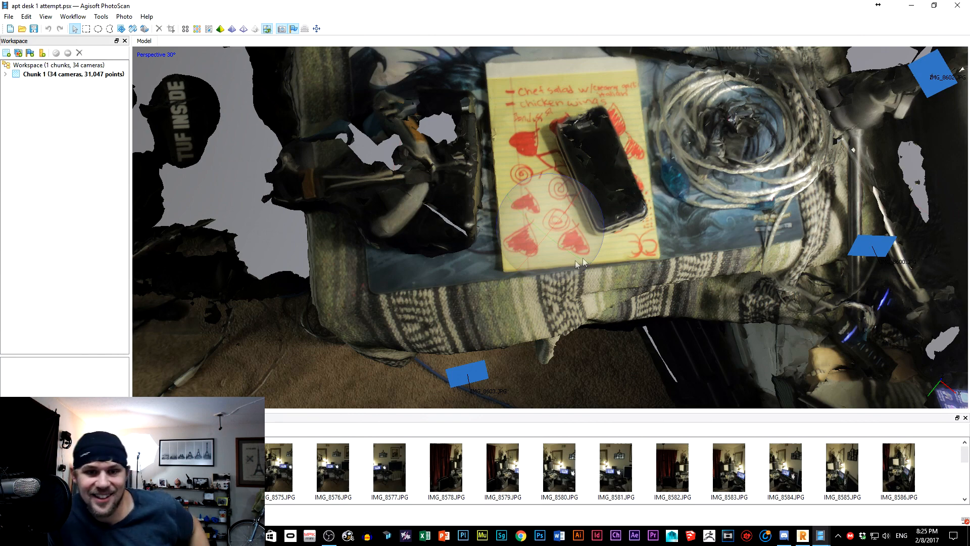
drag(553, 223, 562, 181)
scroll(562, 181, down, 2)
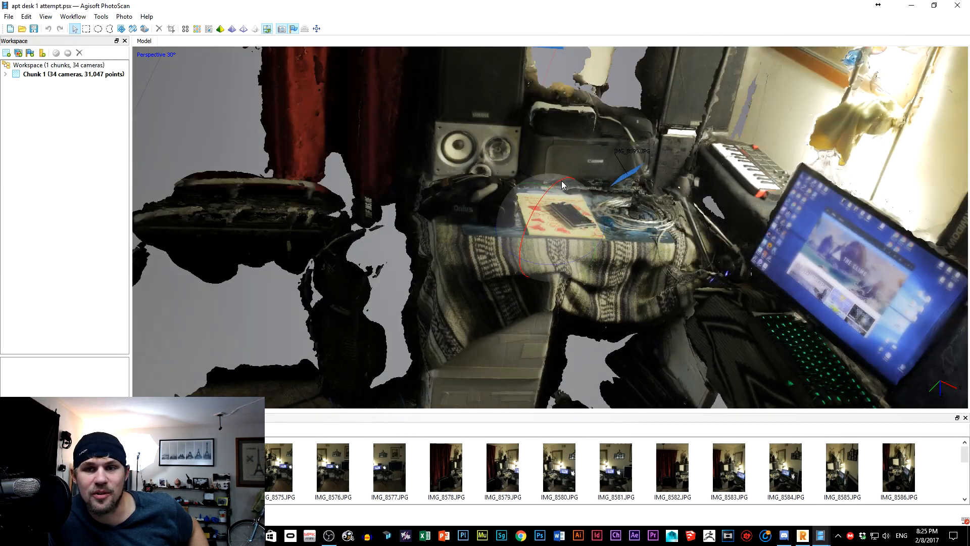
scroll(561, 180, down, 2)
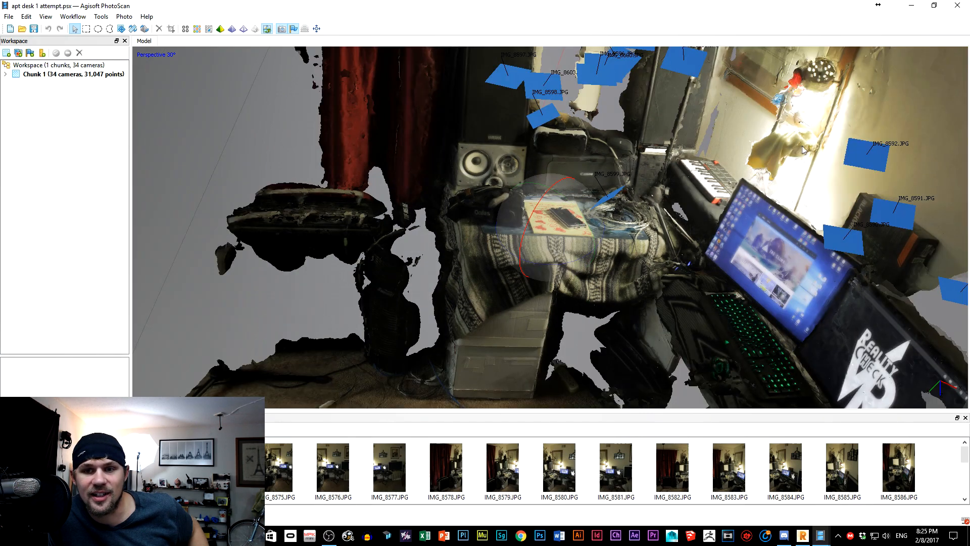
scroll(833, 154, up, 2)
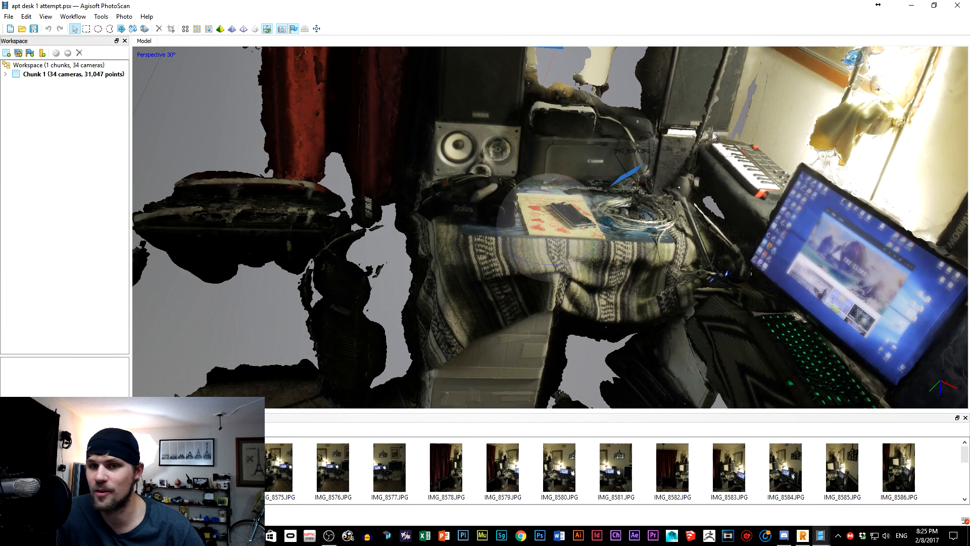
drag(594, 244, 669, 219)
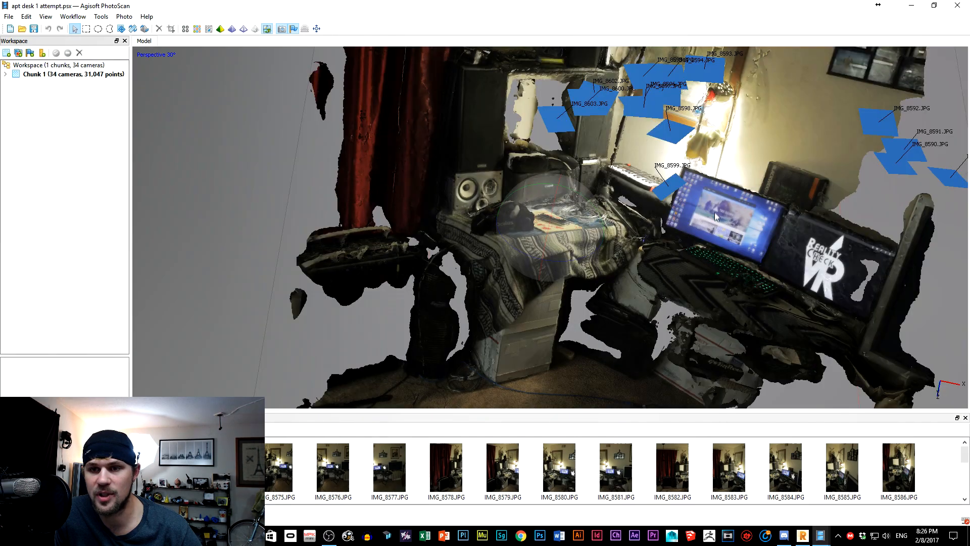
drag(712, 198, 620, 190)
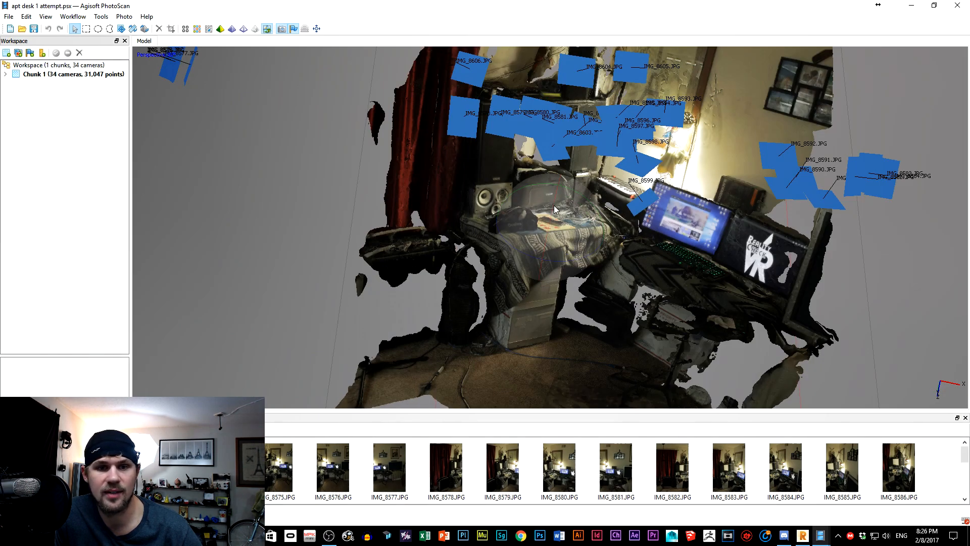
drag(555, 194, 565, 296)
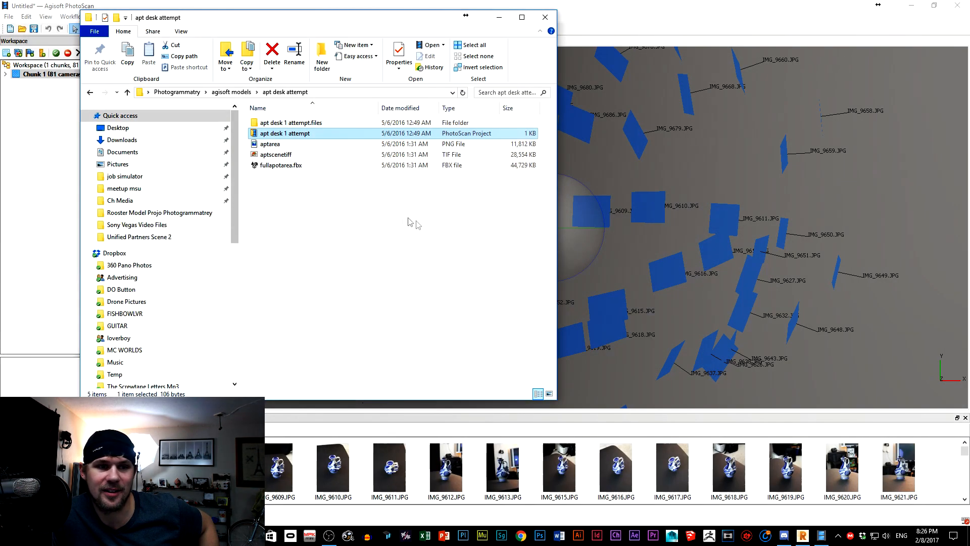
Check the agisoft models folder, close the file browser, and examine the jug's sparse cloud and aligned camera positions.
click(230, 92)
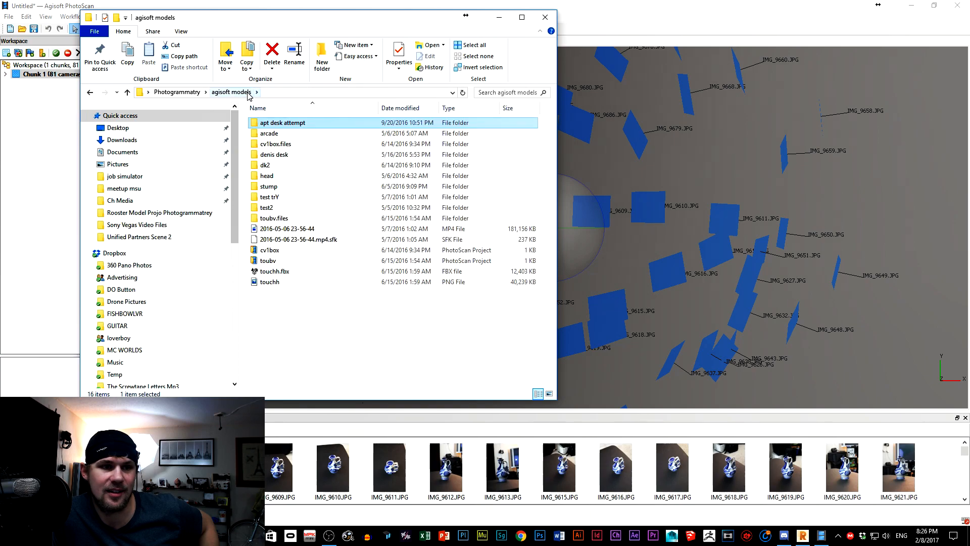
click(545, 17)
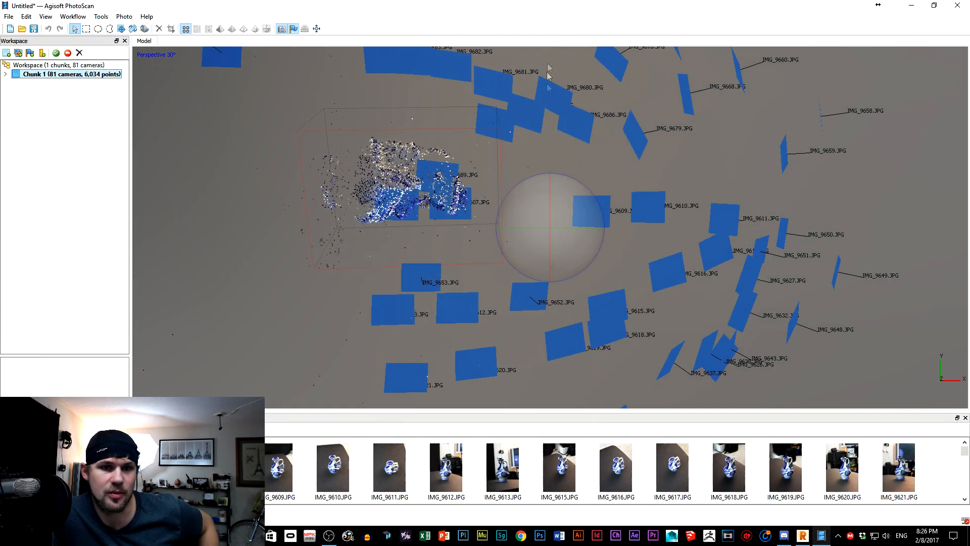
drag(537, 167, 516, 160)
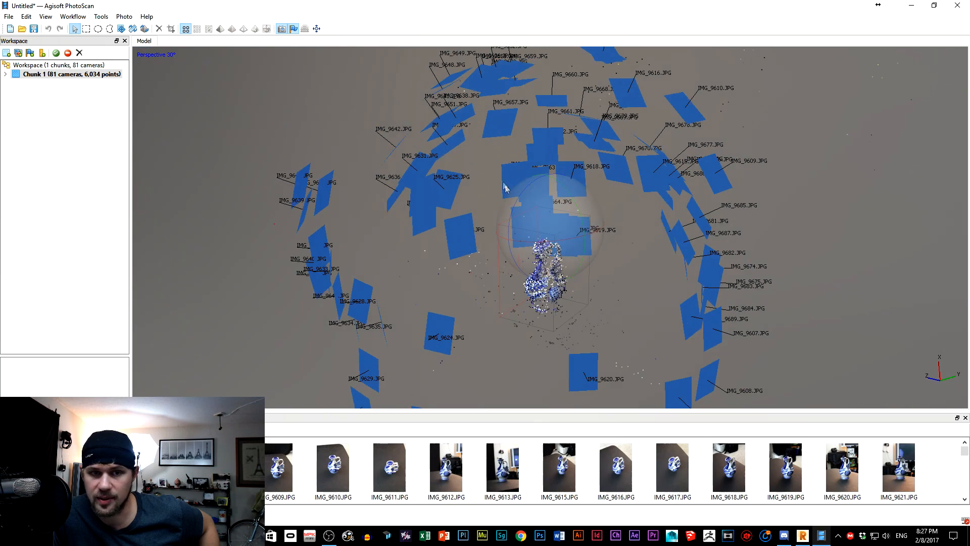
drag(522, 248, 546, 251)
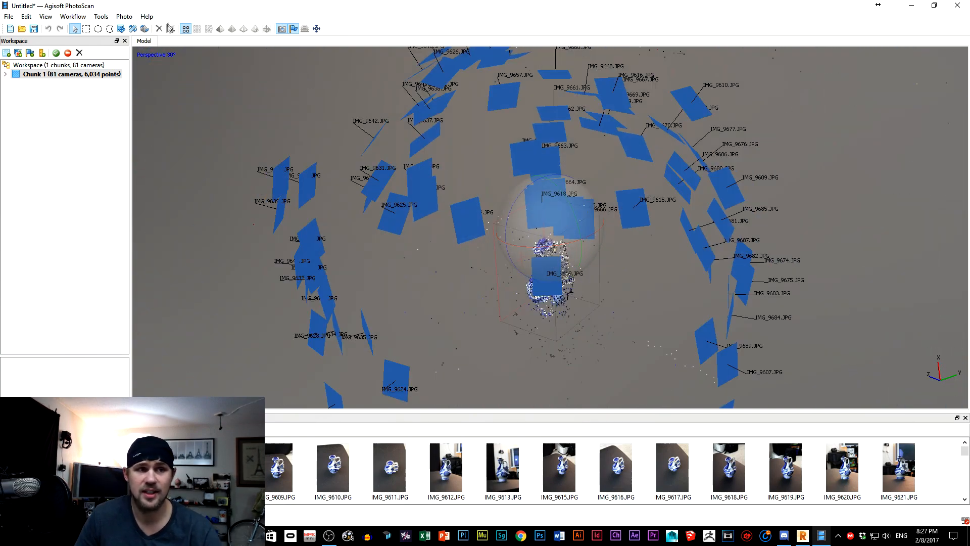
drag(590, 268, 571, 232)
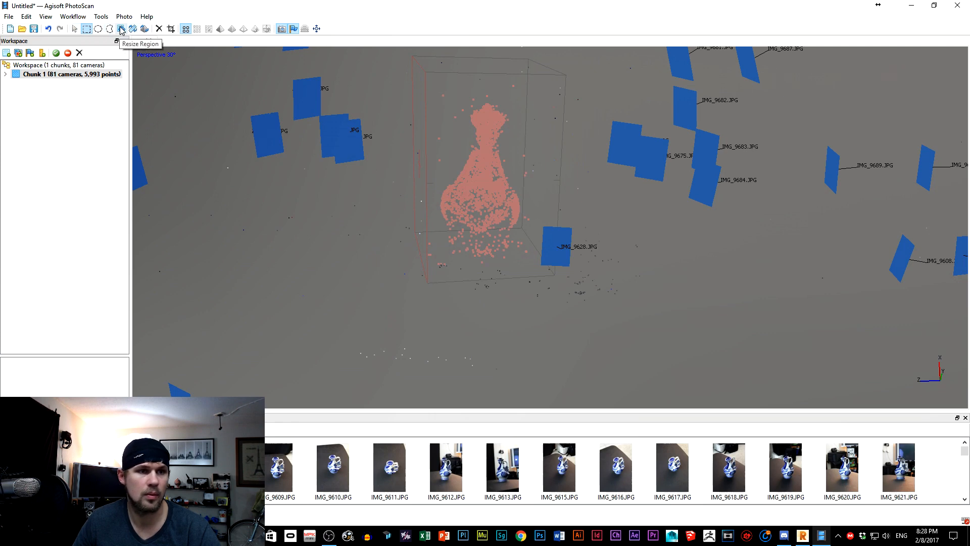
Remove the stray tie points around the jug's neck, sides and base with circle selections.
click(100, 30)
drag(408, 79, 432, 155)
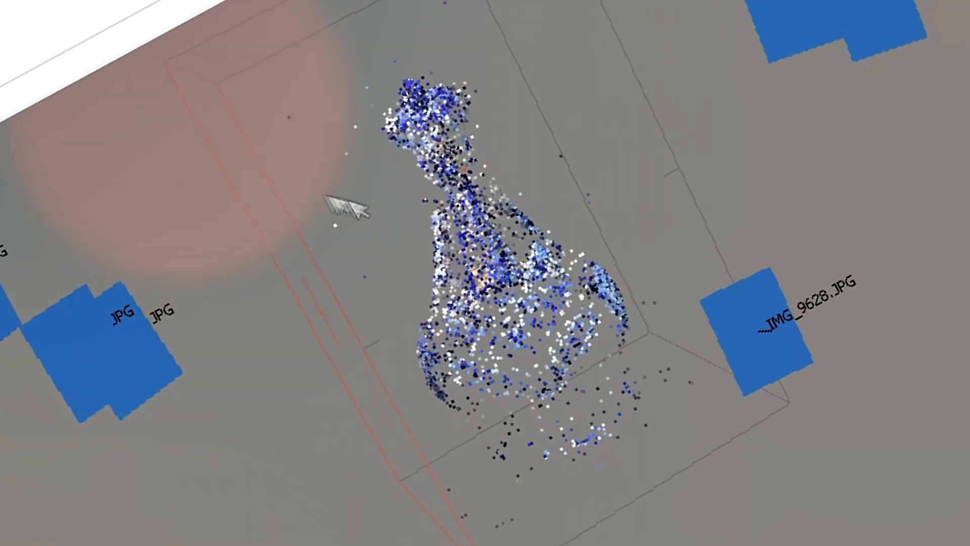
key(Delete)
drag(514, 86, 522, 83)
key(Delete)
drag(533, 177, 521, 173)
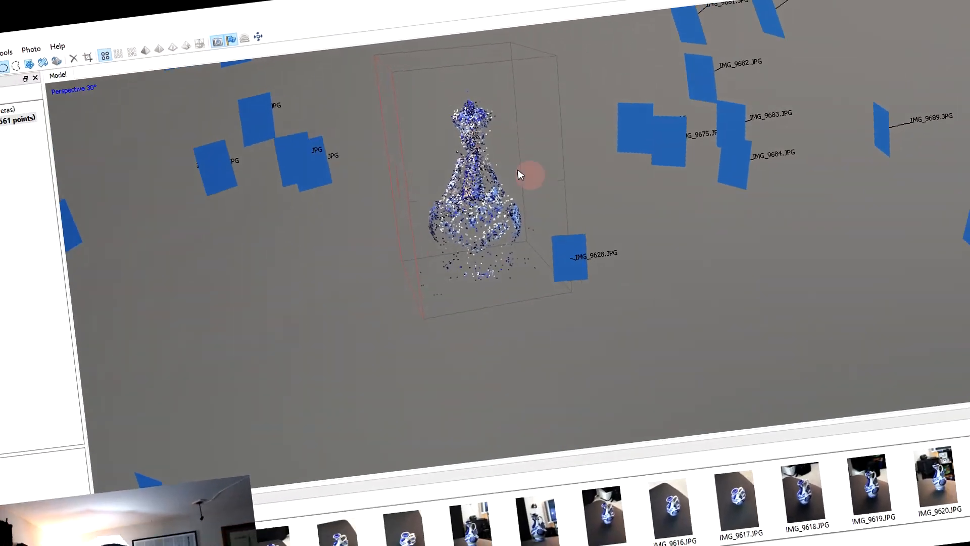
key(Delete)
drag(548, 292, 544, 270)
key(Delete)
Delete the remaining outlier points beside the jug's body and below its base at closer range.
middle_drag(526, 241, 571, 237)
scroll(425, 212, up, 4)
drag(411, 202, 426, 212)
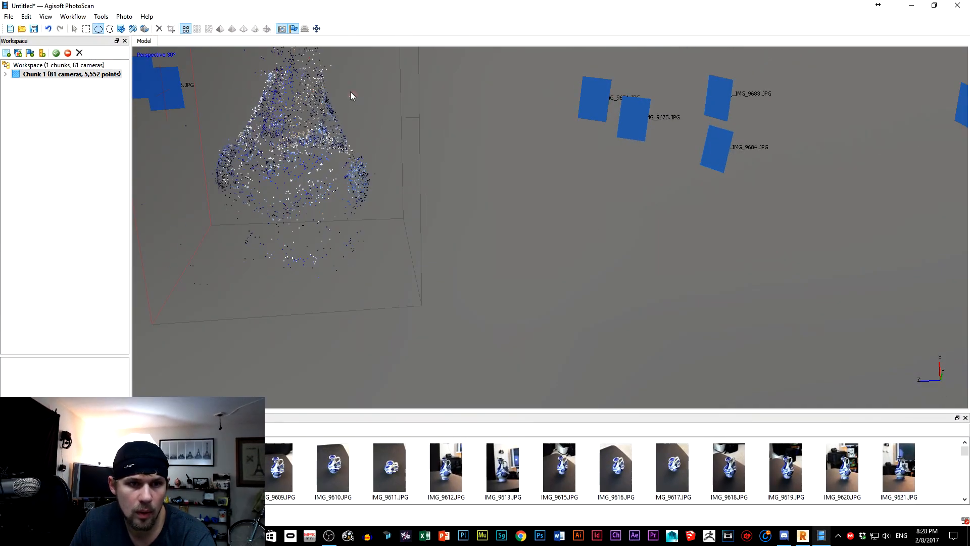
key(Delete)
drag(184, 289, 170, 264)
key(Delete)
Inspect the jug's cloud from other angles and delete the stray points above and beside its rim with rectangle selections.
middle_drag(346, 212, 546, 287)
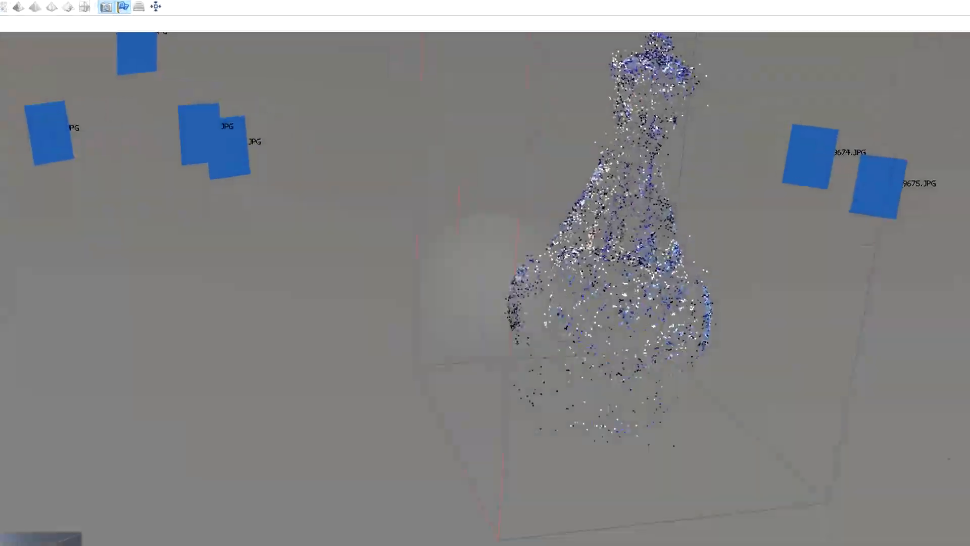
middle_drag(470, 348, 539, 364)
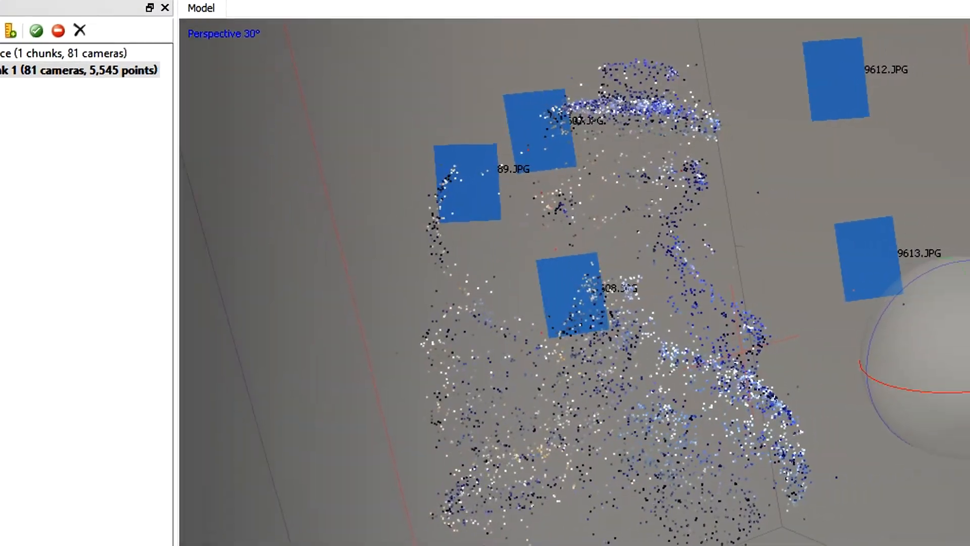
click(884, 272)
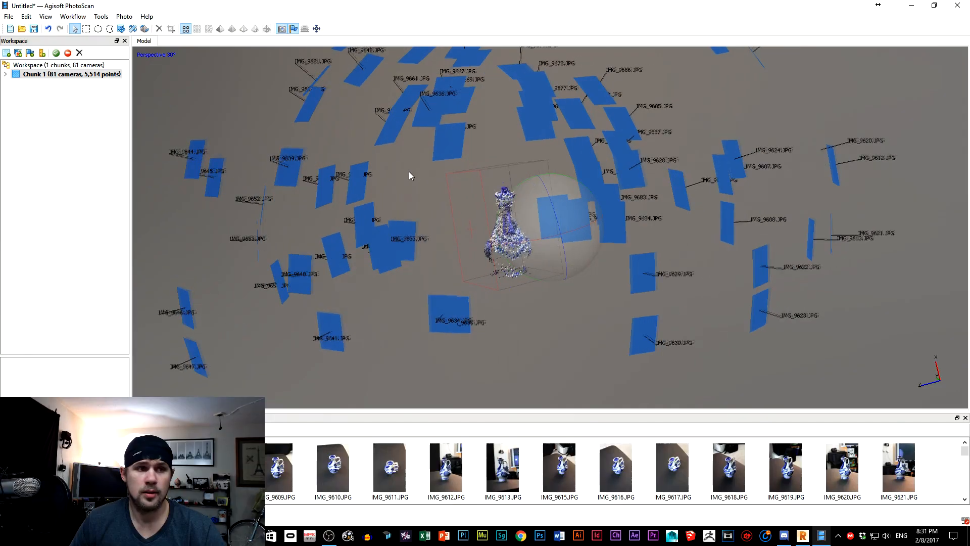
scroll(411, 174, up, 5)
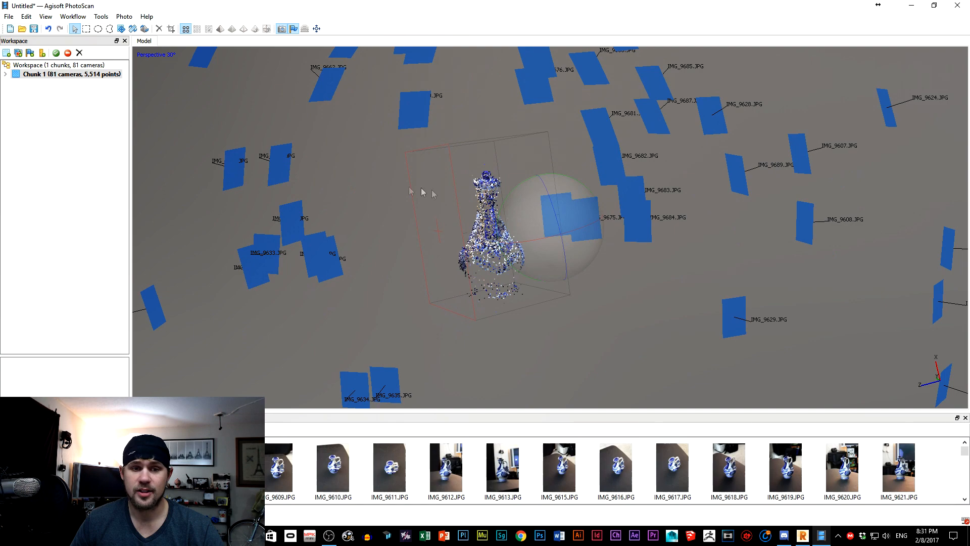
scroll(399, 186, up, 5)
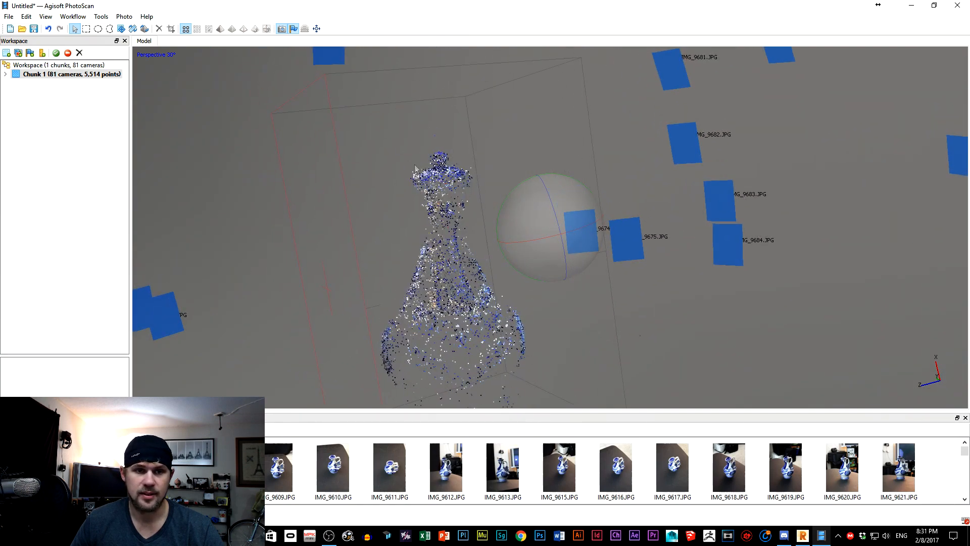
scroll(399, 187, up, 4)
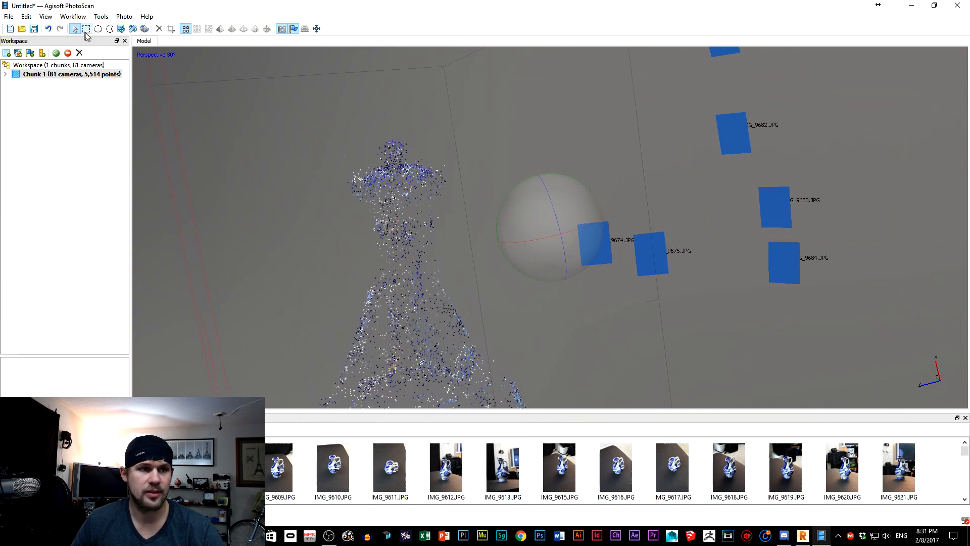
click(86, 29)
drag(392, 111, 400, 121)
key(Delete)
drag(442, 159, 449, 169)
key(Delete)
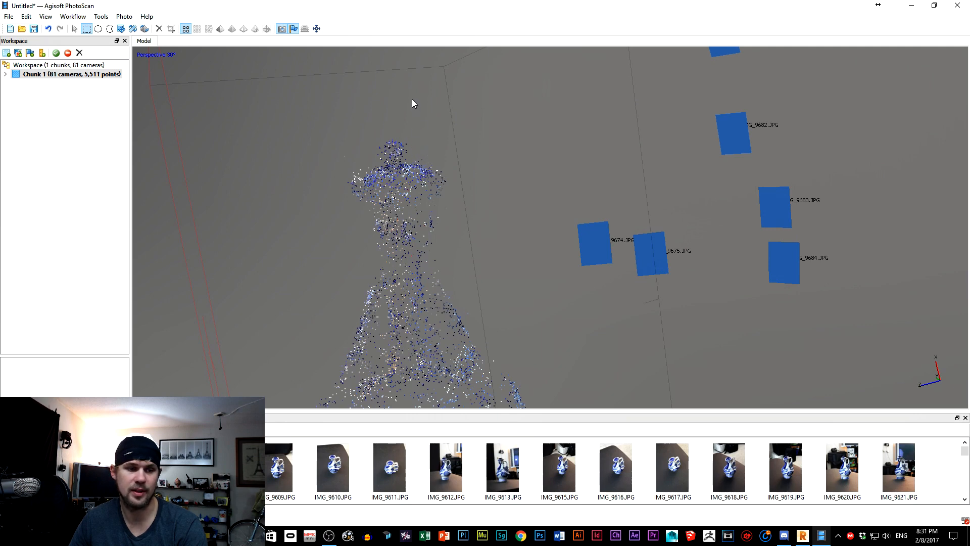
Start building a dense cloud for the jug and set its quality to Ultra high.
click(124, 17)
click(122, 17)
click(104, 16)
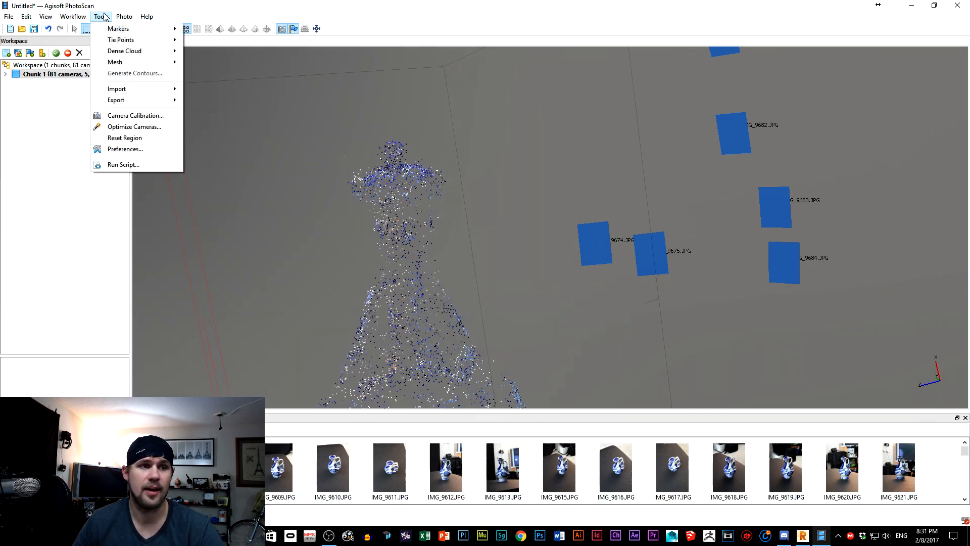
click(104, 17)
click(85, 16)
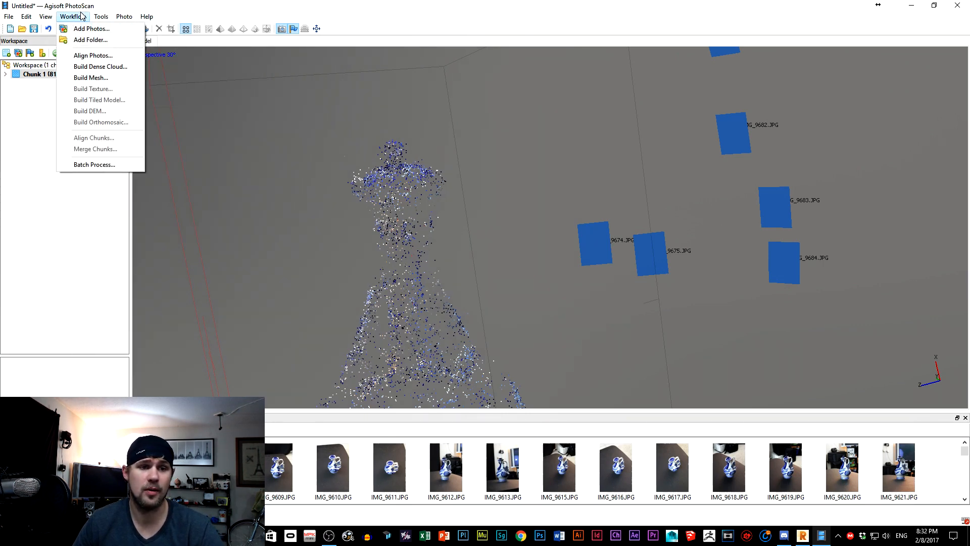
click(100, 67)
click(491, 218)
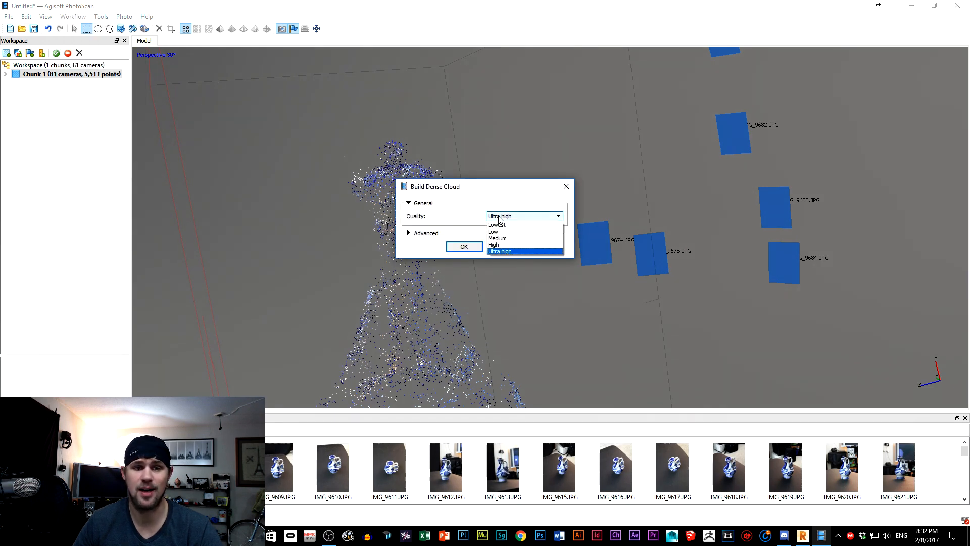
click(523, 257)
click(474, 247)
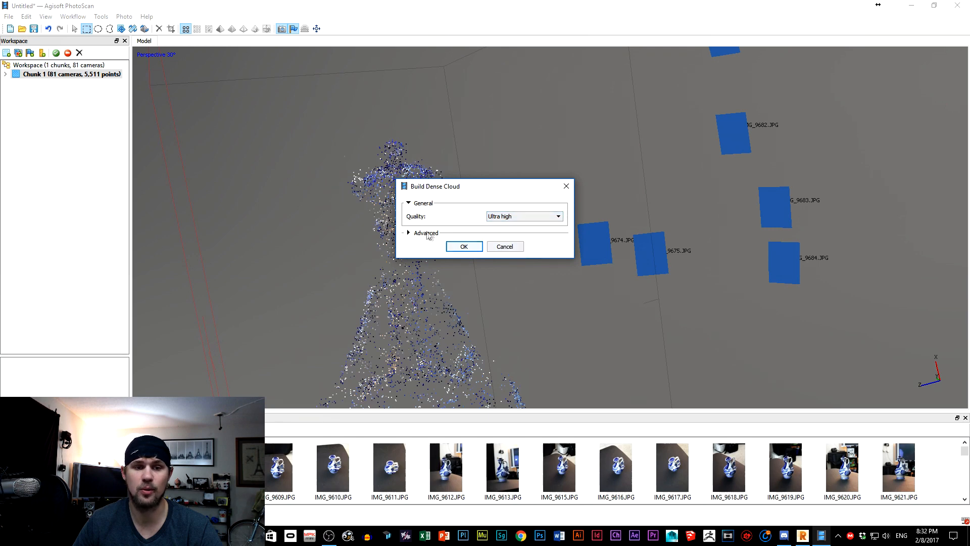
Set the dense cloud's depth filtering to Moderate and start the build.
click(426, 234)
click(495, 249)
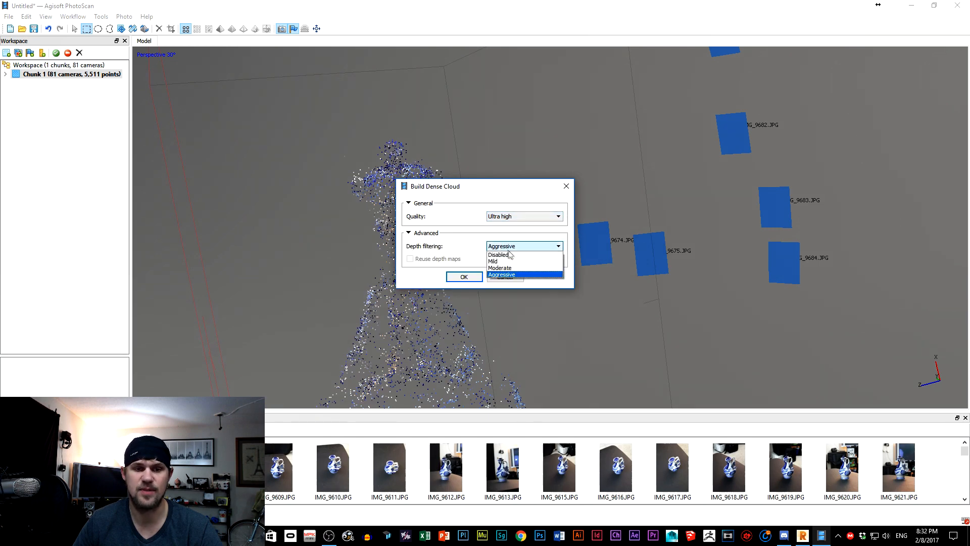
click(510, 246)
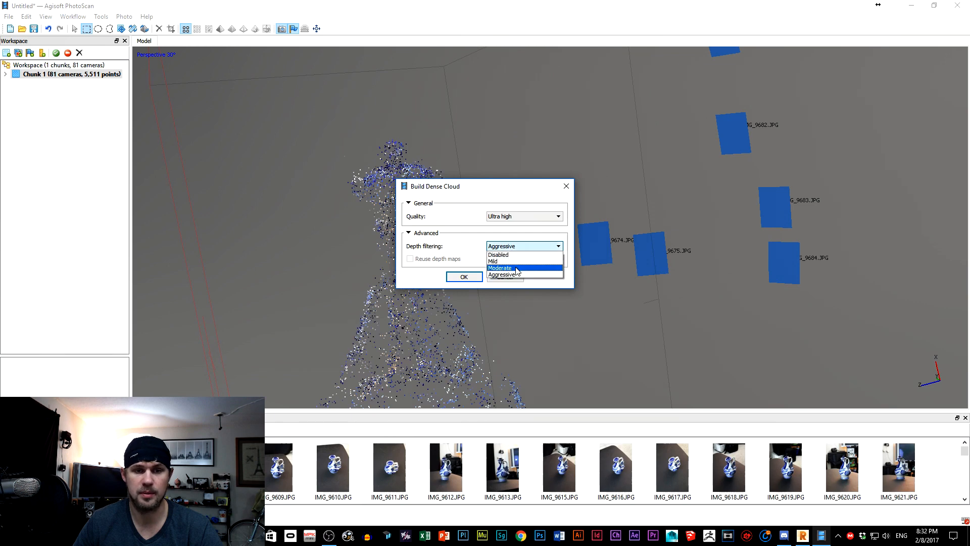
click(515, 268)
click(463, 277)
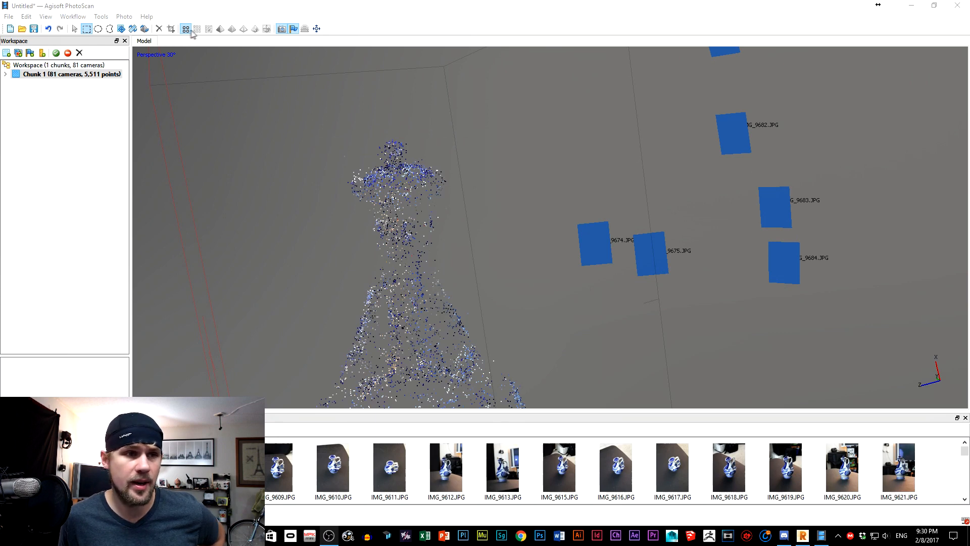
Build the jug's mesh and generate its texture.
click(124, 17)
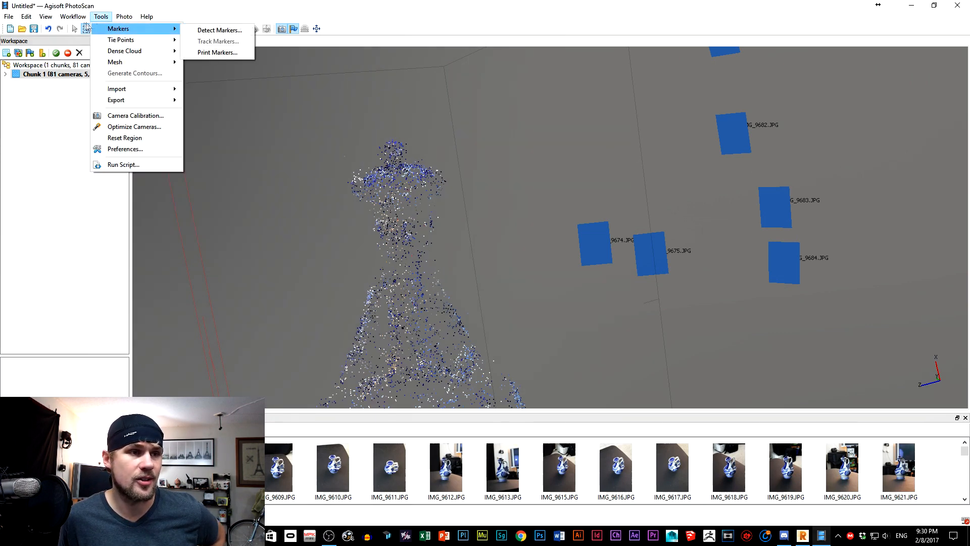
mouse_move(76, 17)
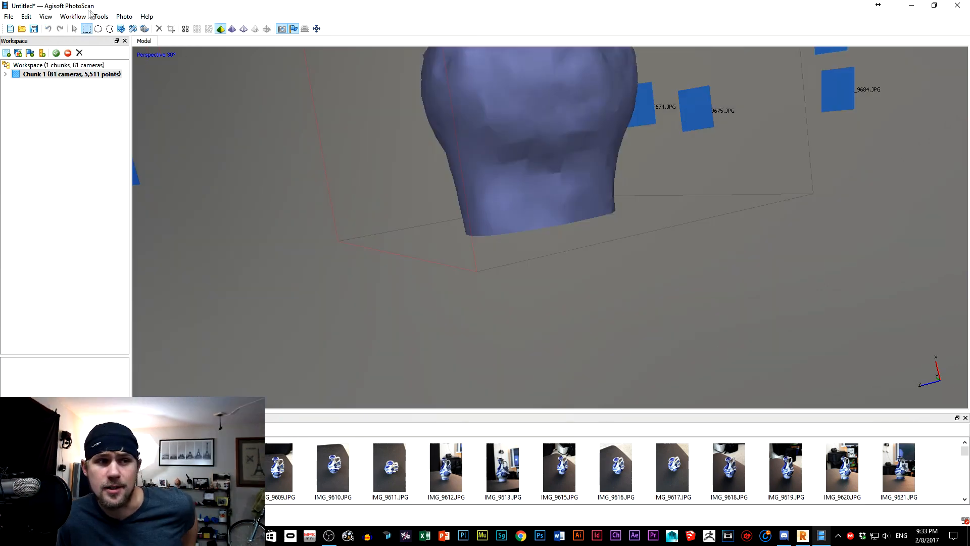
click(80, 16)
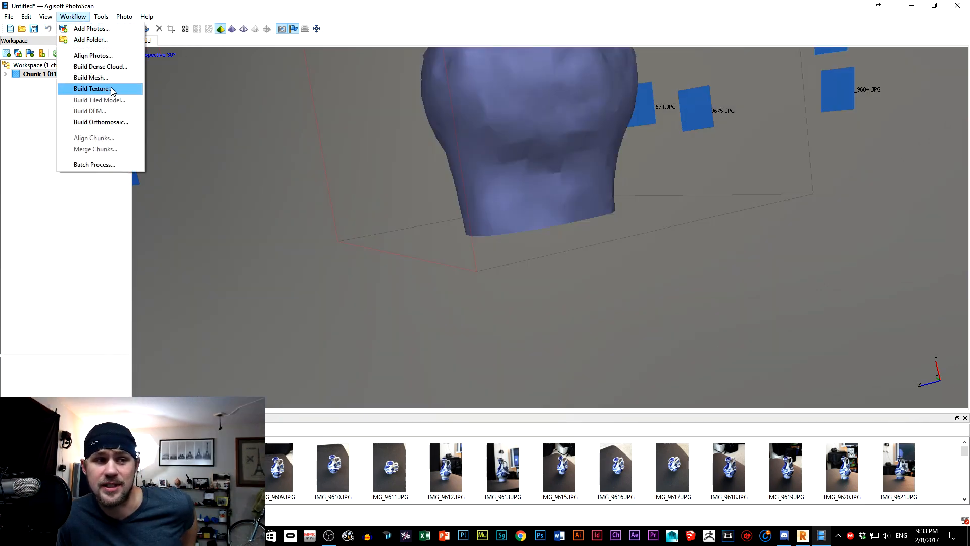
click(91, 89)
key(Return)
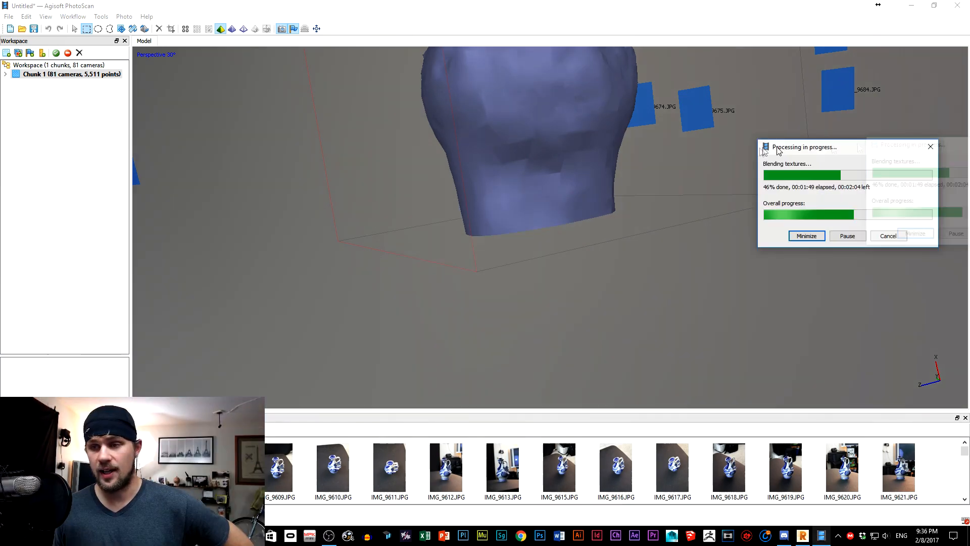
Move the texture progress dialog aside, check the rooster scan's cloud processing in ReMake, and minimize ReMake.
drag(835, 152, 734, 152)
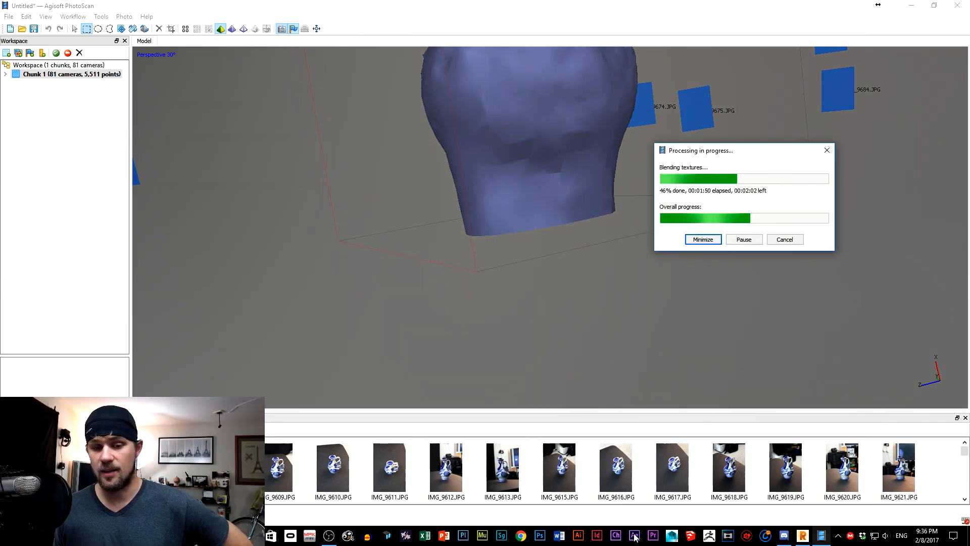
click(803, 539)
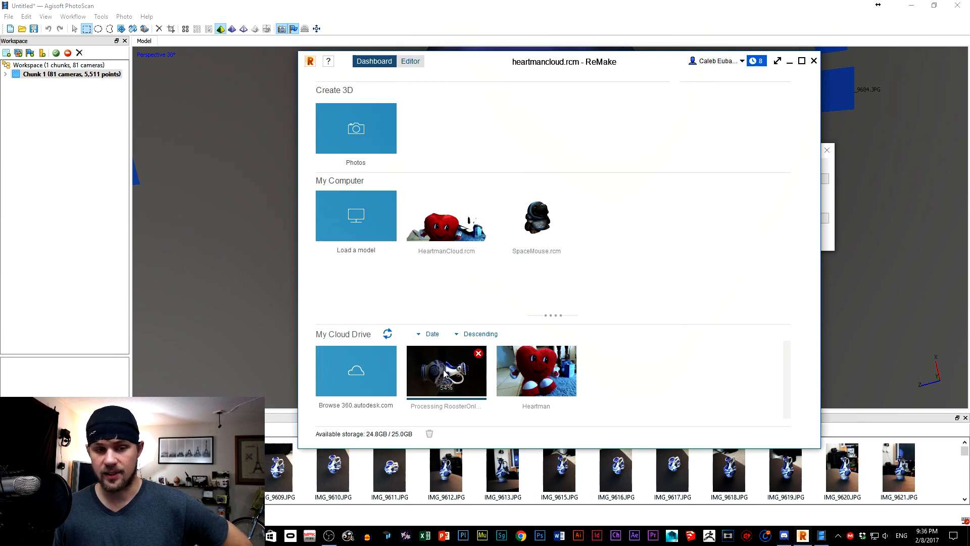
mouse_move(446, 373)
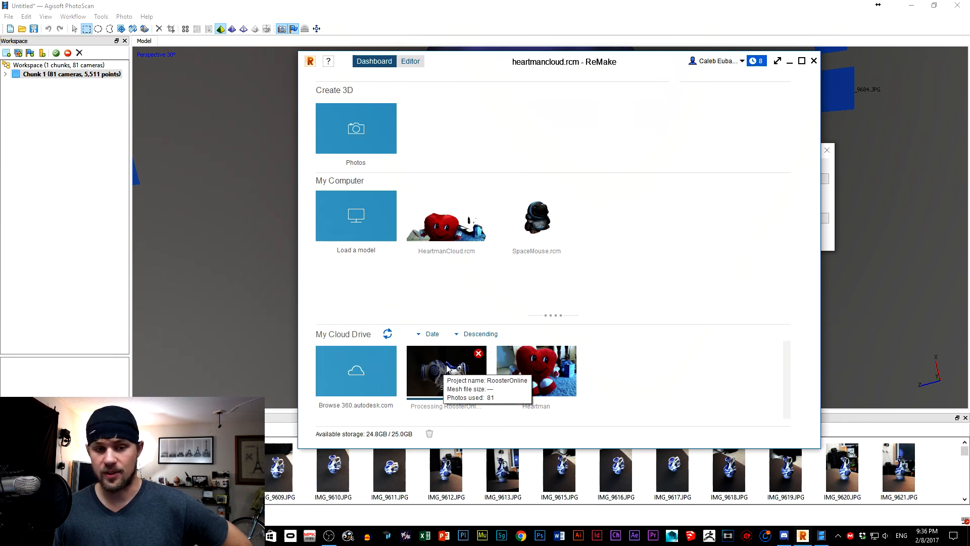
click(790, 61)
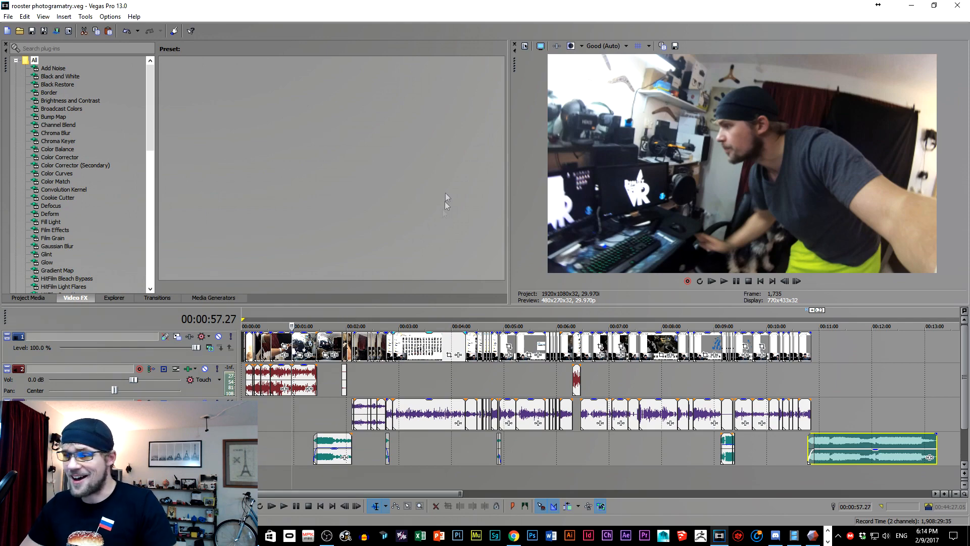
Minimize the video editor and examine the finished textured jug in PhotoScan from another side.
click(911, 5)
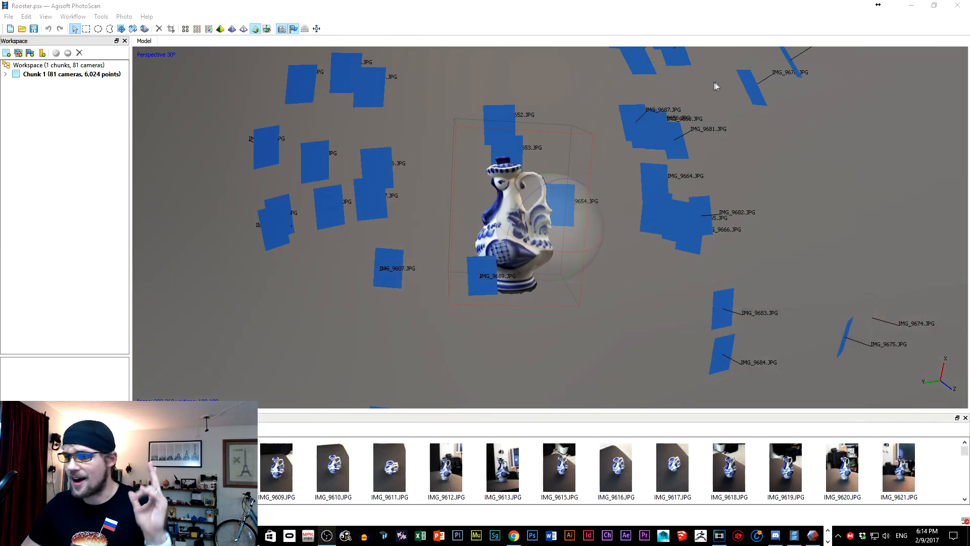
drag(597, 201, 535, 249)
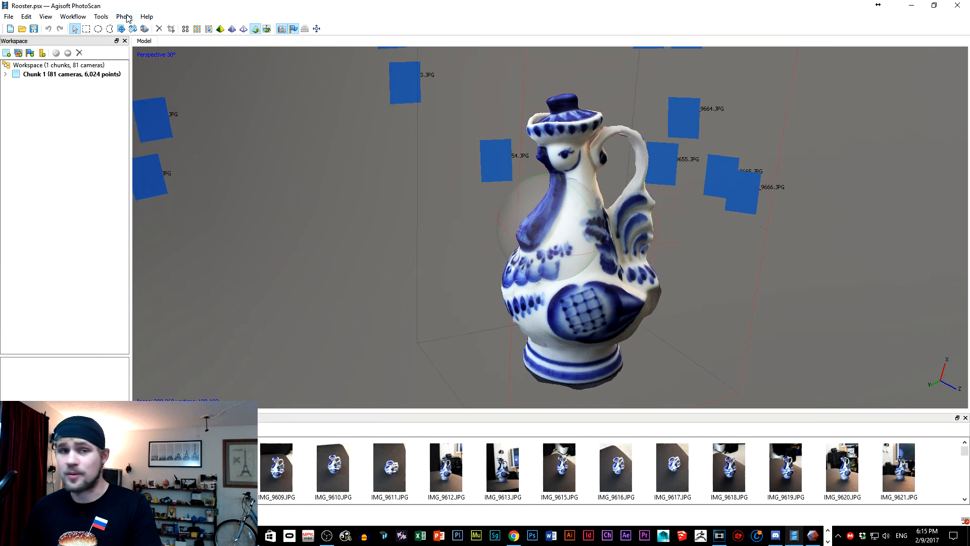
click(127, 16)
mouse_move(98, 17)
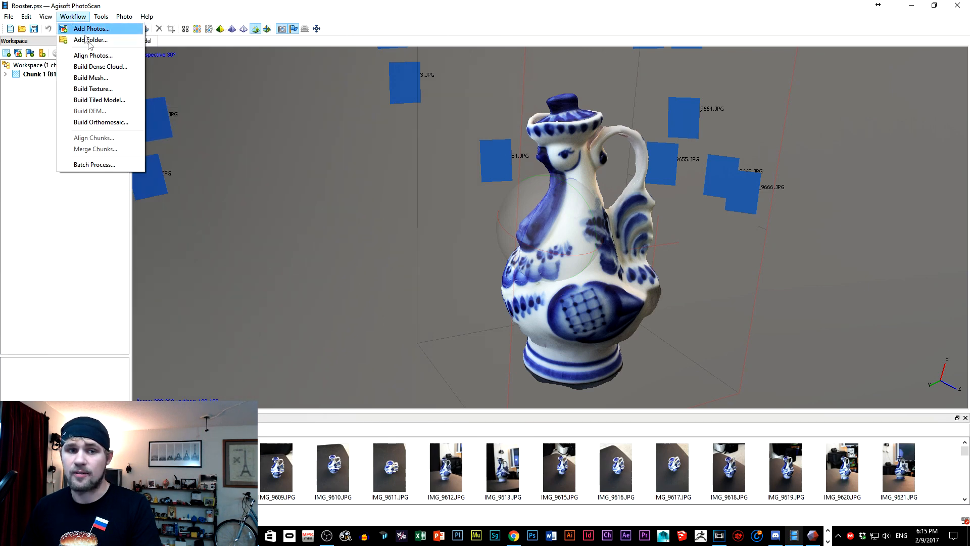
Compare the jug's tiled and textured displays, and inspect its head, neck and front up close.
click(247, 3)
click(267, 29)
click(257, 30)
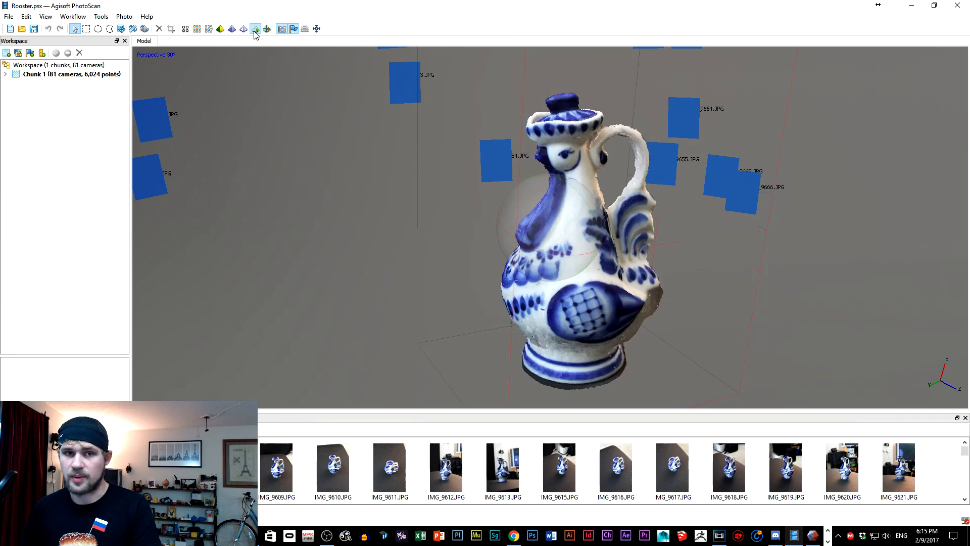
click(266, 30)
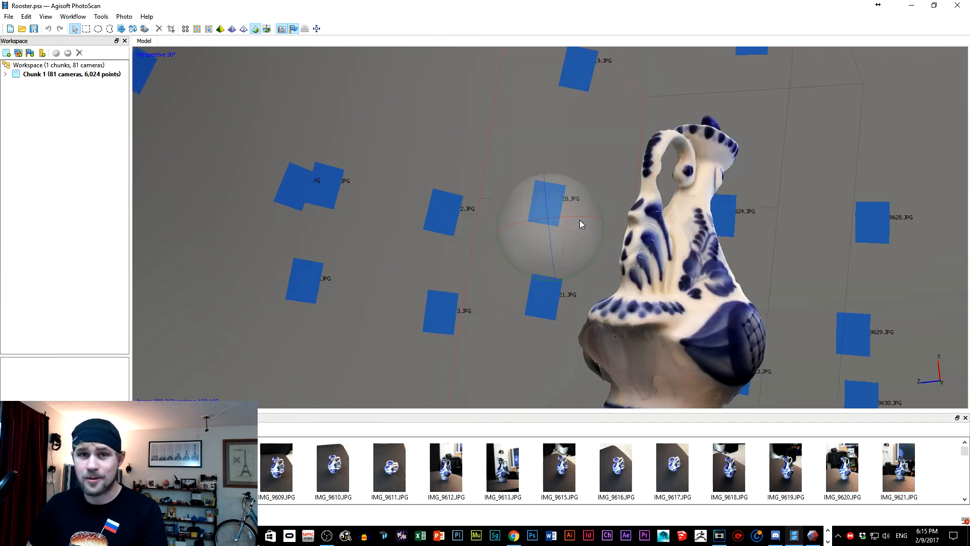
drag(579, 219, 535, 229)
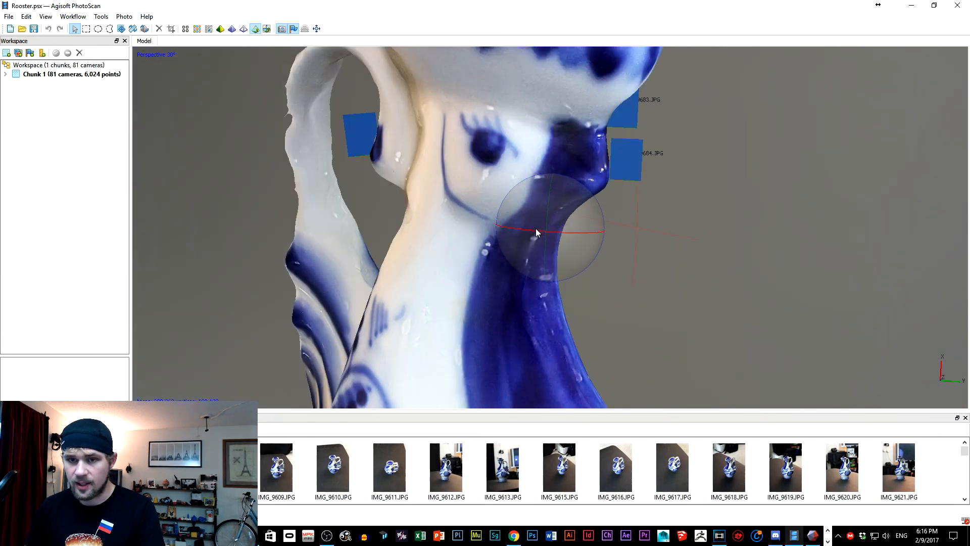
scroll(563, 172, down, 3)
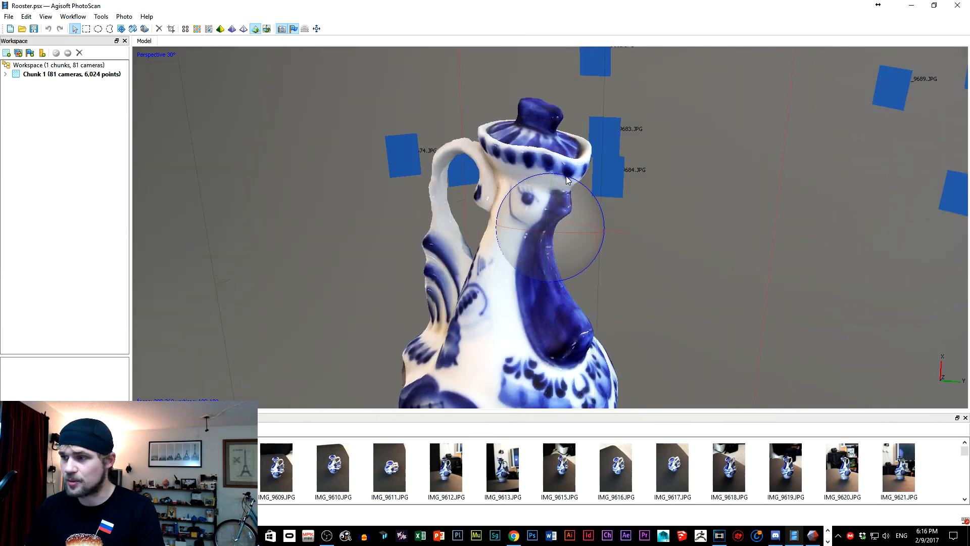
drag(575, 244, 547, 233)
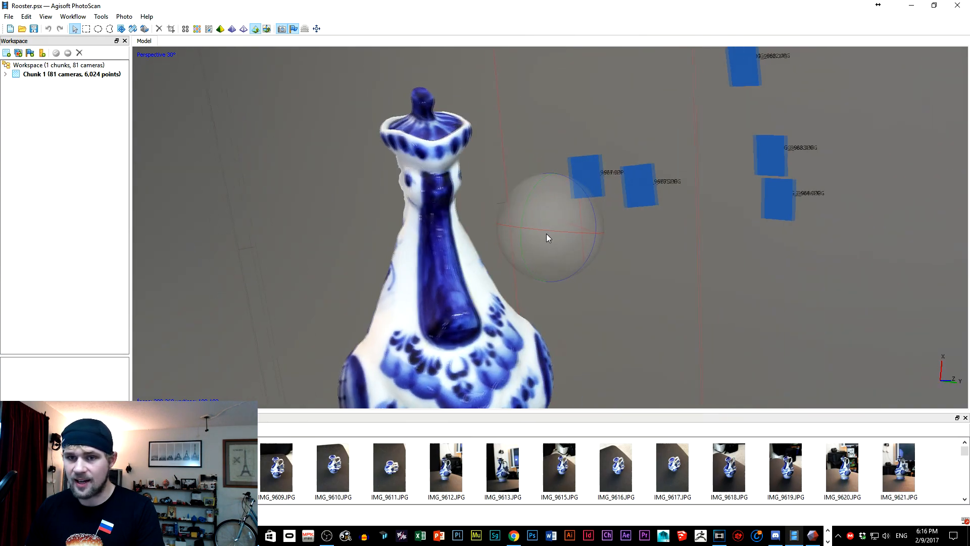
Display the jug as a solid untextured mesh and examine its surface around the neck, handle and body.
click(243, 30)
click(232, 29)
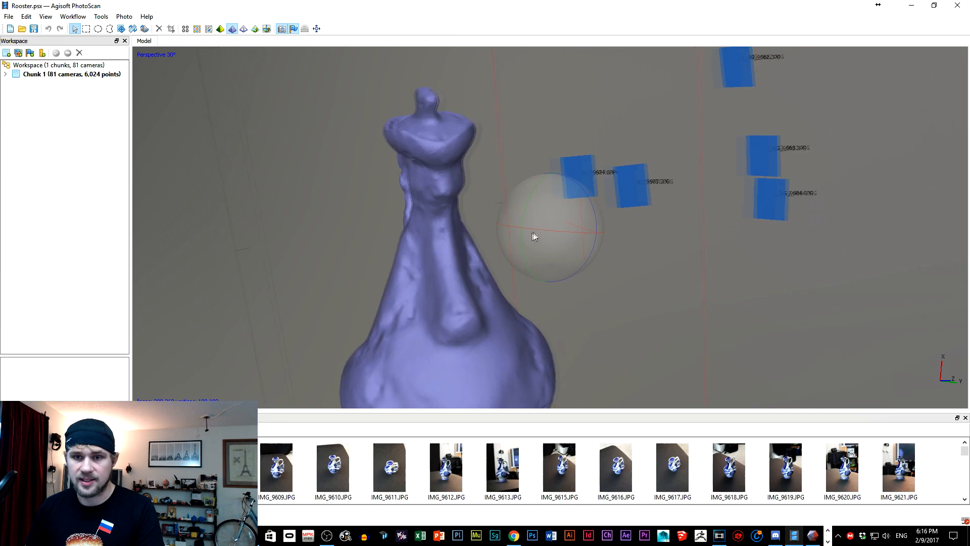
mouse_move(532, 232)
mouse_down()
mouse_move(557, 228)
mouse_move(575, 197)
mouse_move(519, 184)
mouse_move(587, 218)
mouse_move(572, 217)
mouse_move(566, 200)
mouse_move(559, 223)
mouse_up()
scroll(589, 217, down, 5)
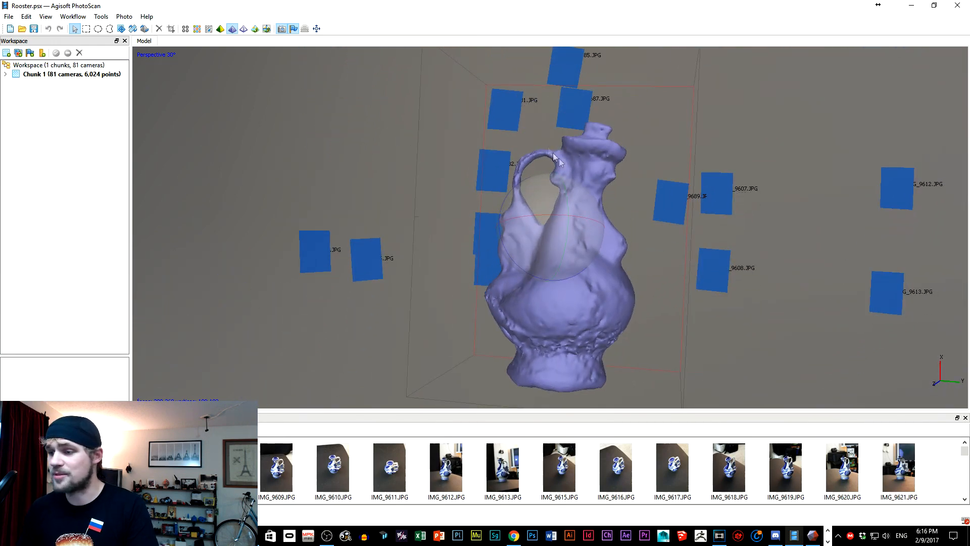
Restore down the PhotoScan window, switch to roosteronline.rcm in ReMake, and open the model editing tools.
double_click(772, 7)
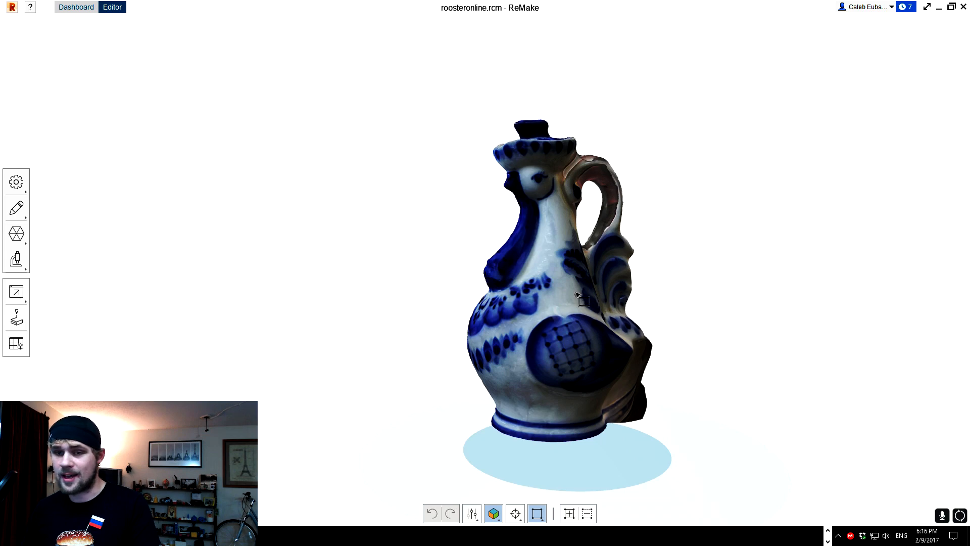
scroll(575, 298, up, 5)
scroll(581, 293, down, 4)
click(16, 208)
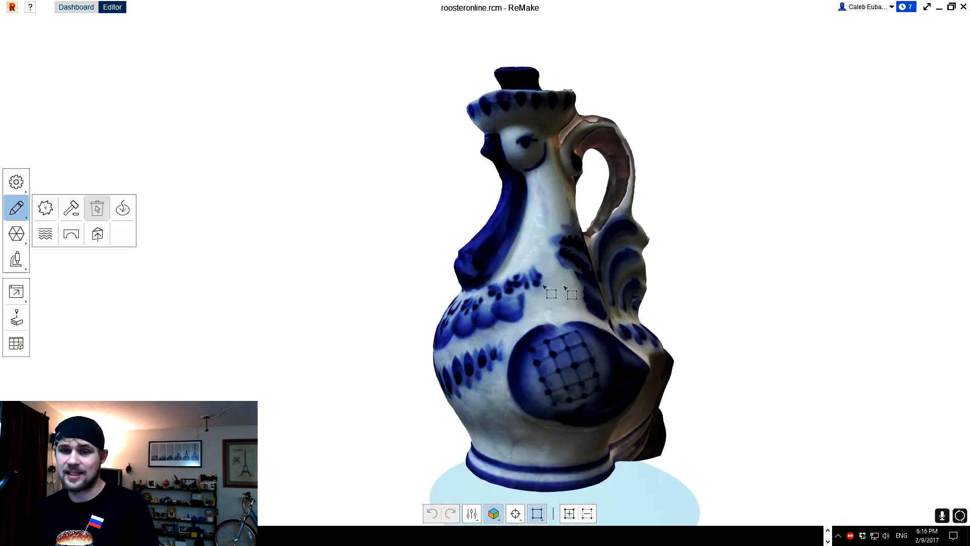
Examine the ReMake jug from the side and back, including its handle, tail and lower body.
scroll(723, 325, down, 5)
middle_drag(724, 337, 578, 255)
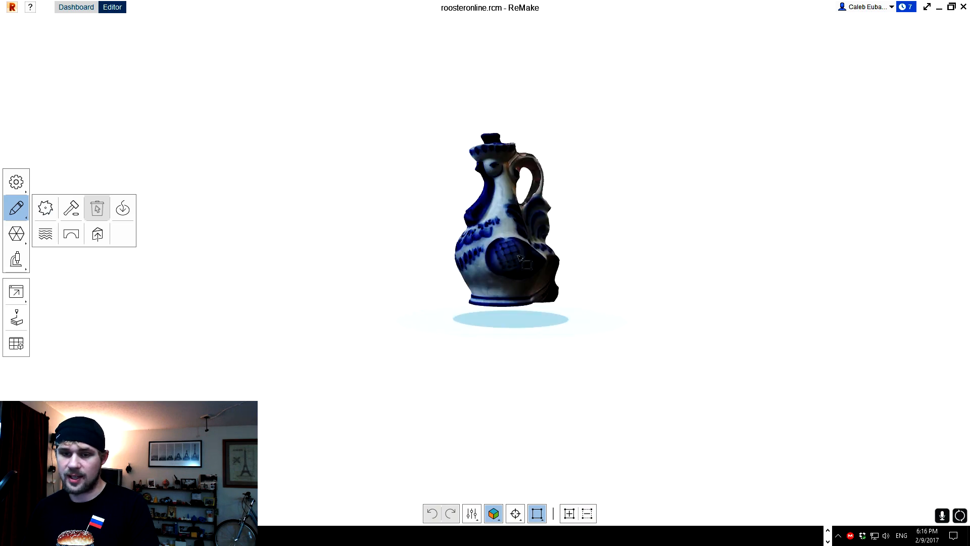
scroll(517, 250, up, 5)
middle_drag(541, 199, 537, 270)
right_drag(537, 248, 318, 273)
right_drag(505, 213, 309, 235)
right_drag(551, 283, 388, 322)
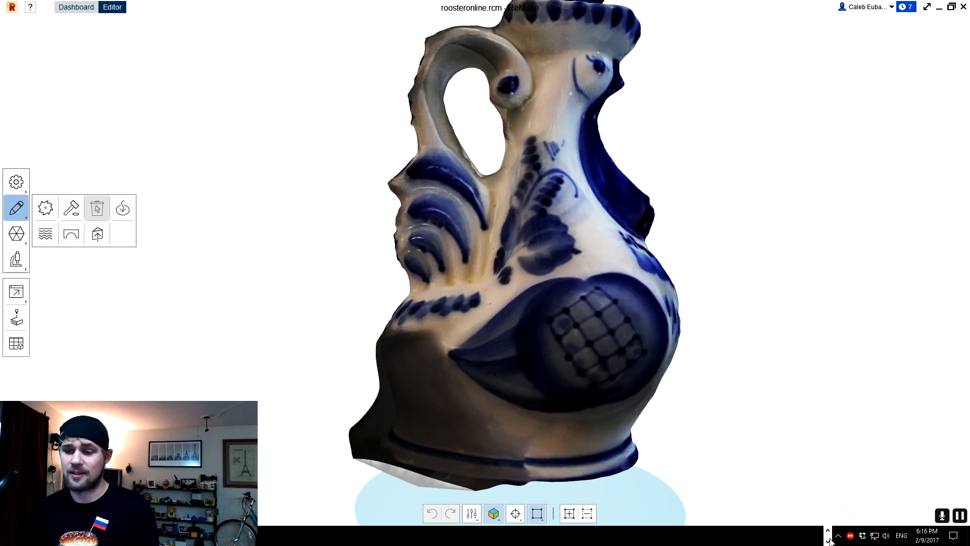
Switch to PhotoScan and examine the jug's base as a solid mesh and in textured mode.
mouse_move(794, 539)
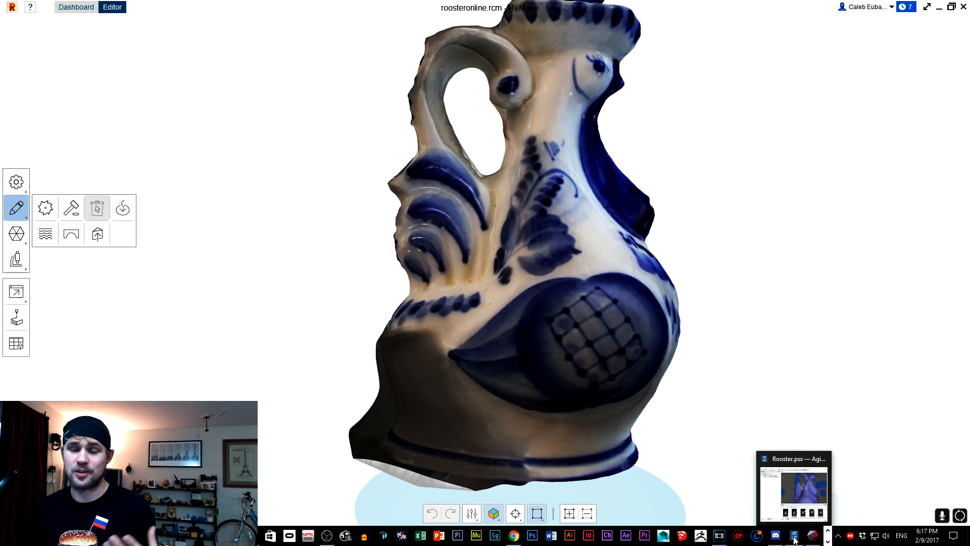
click(795, 537)
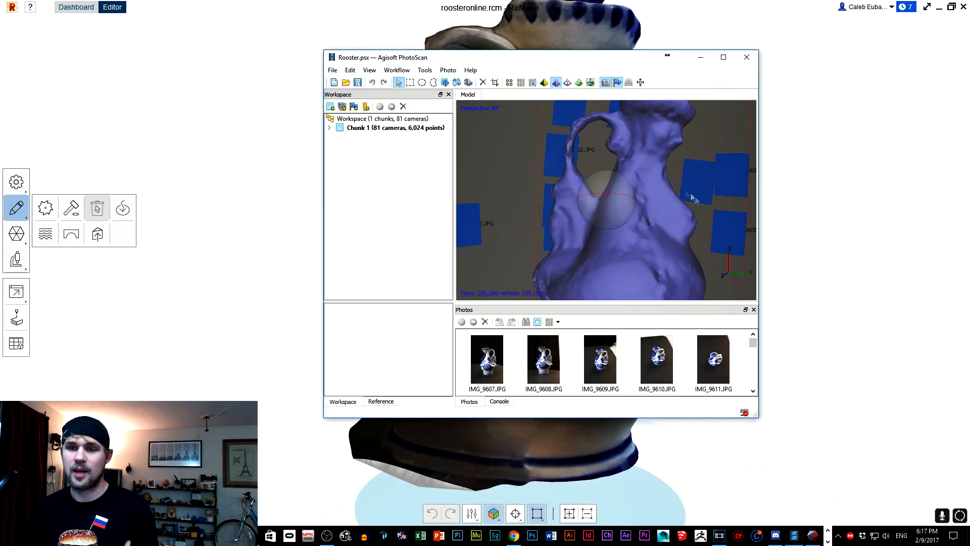
drag(565, 196, 585, 213)
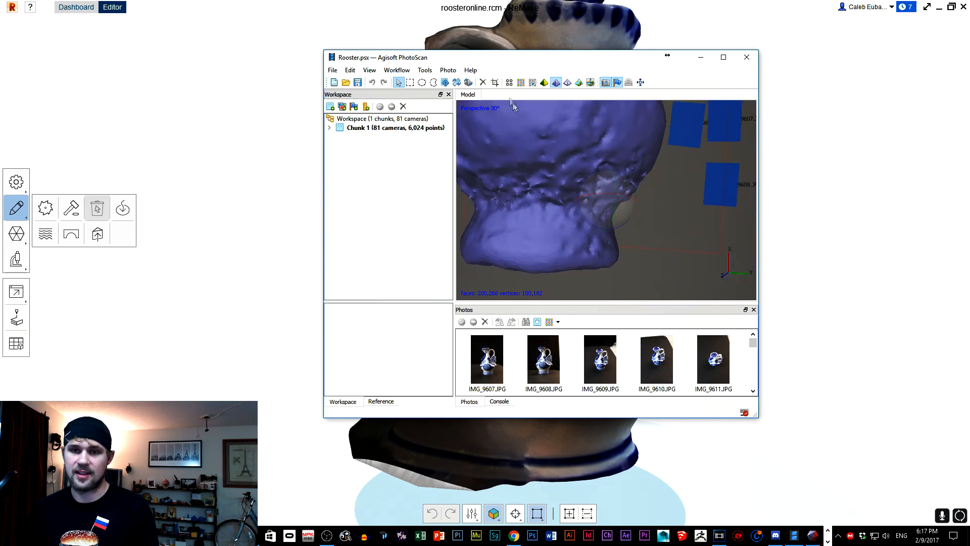
click(544, 83)
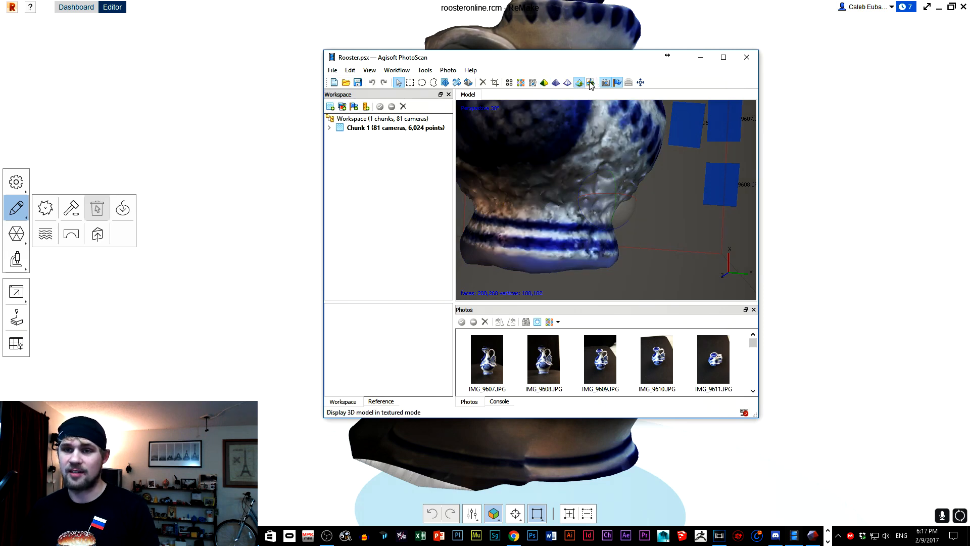
Minimize PhotoScan and inspect the ReMake jug all around, comparing its base, handle and front.
click(704, 57)
right_drag(614, 331, 557, 301)
scroll(557, 301, up, 5)
mouse_move(604, 257)
right_down()
mouse_move(554, 286)
mouse_move(613, 230)
mouse_move(620, 207)
mouse_move(526, 374)
mouse_move(546, 288)
mouse_move(390, 272)
right_up()
scroll(554, 286, down, 5)
scroll(546, 286, down, 5)
scroll(549, 287, up, 5)
mouse_move(498, 282)
right_down()
mouse_move(345, 268)
mouse_move(484, 291)
mouse_move(443, 296)
mouse_move(491, 302)
mouse_move(482, 252)
right_up()
right_drag(625, 392, 516, 339)
right_drag(551, 297, 387, 256)
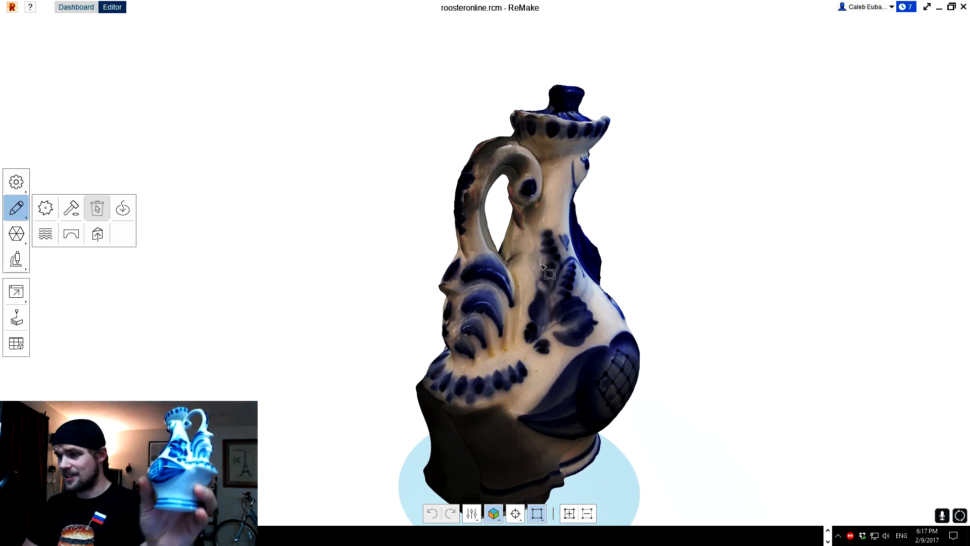
right_drag(540, 269, 317, 272)
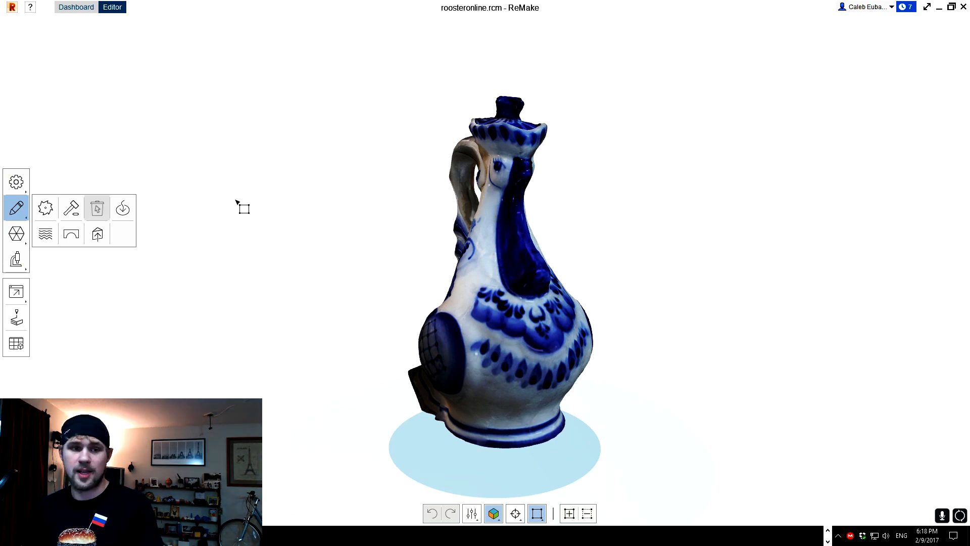
Export the ReMake jug at High quality, optimized for ArtCAM - STL, to the Desktop as RoosterOnline.
click(16, 291)
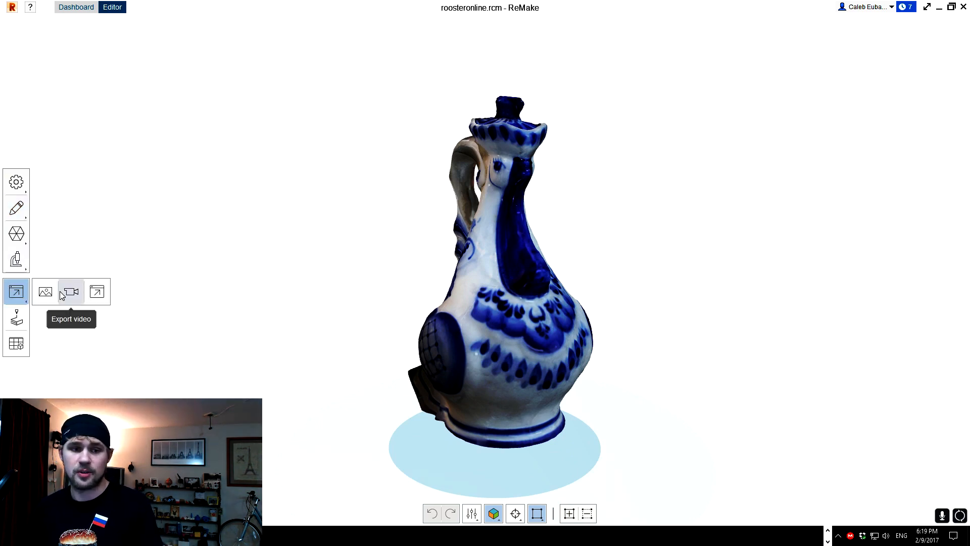
click(97, 292)
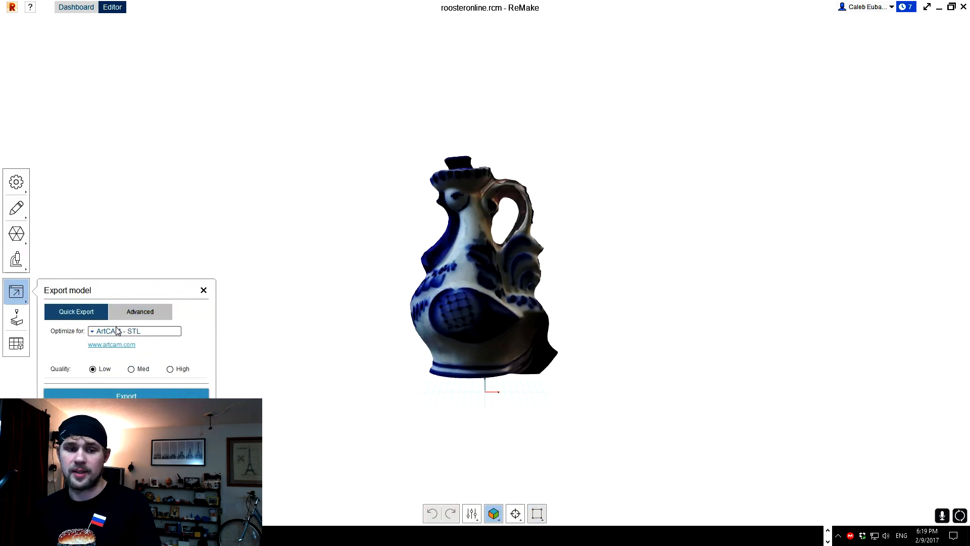
click(119, 331)
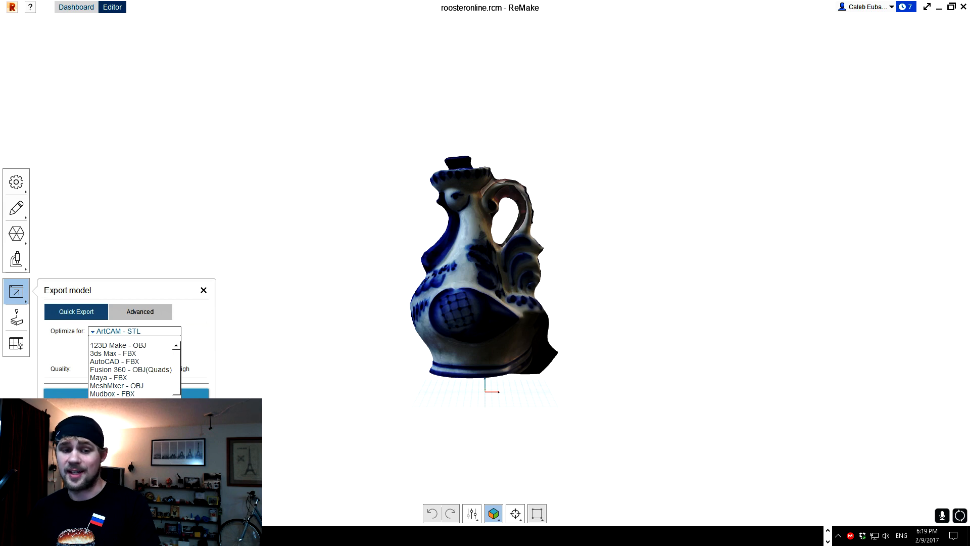
click(151, 404)
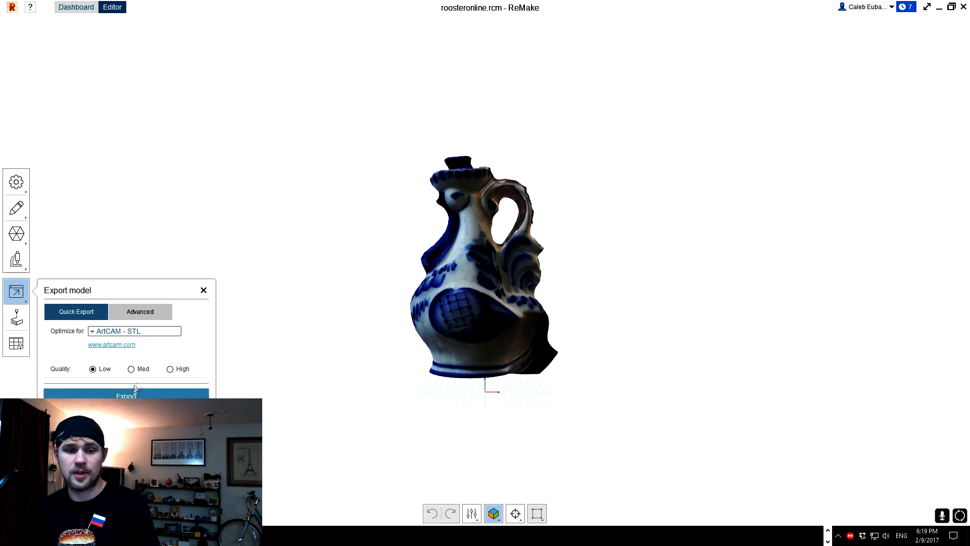
click(164, 397)
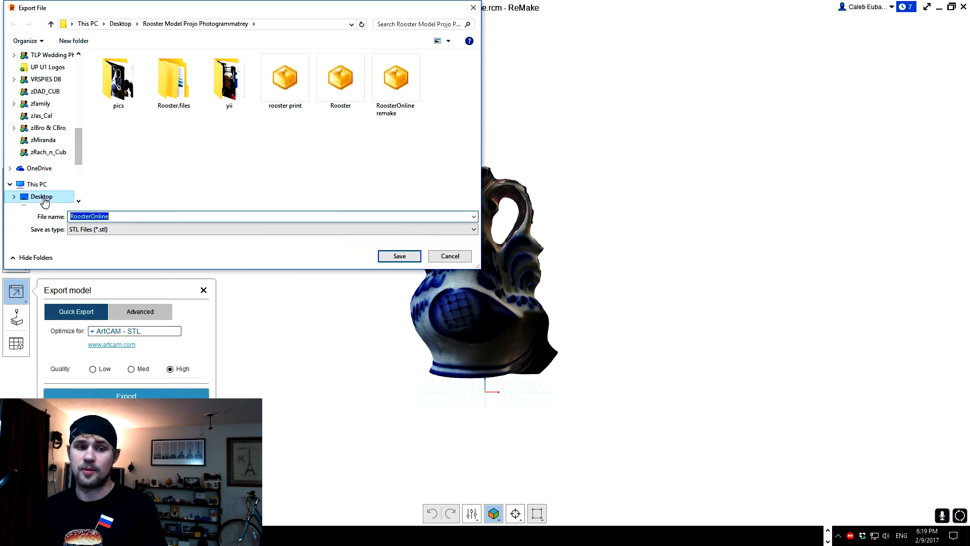
click(42, 197)
click(399, 256)
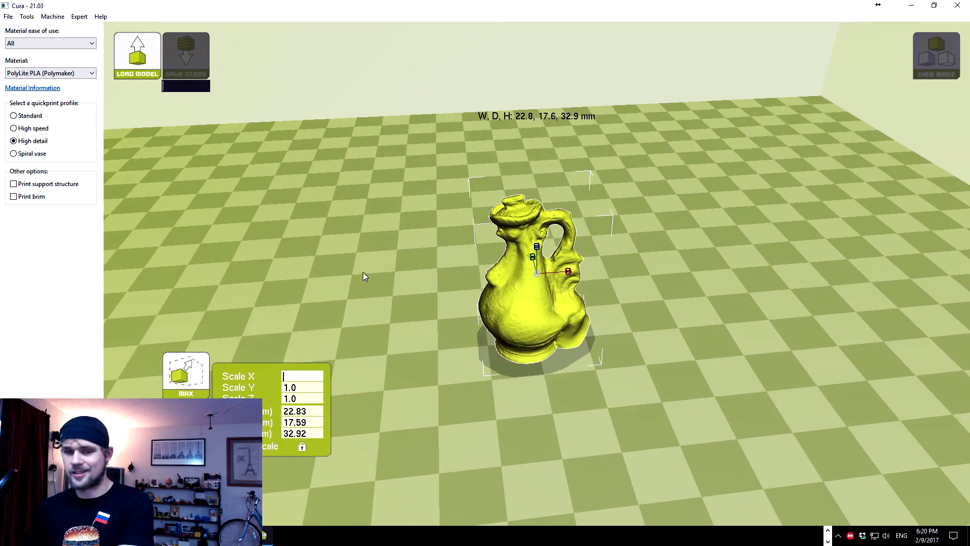
In Cura, scale the jug uniformly to 5 and examine its handle, tail and surface texture from several sides.
text(5)
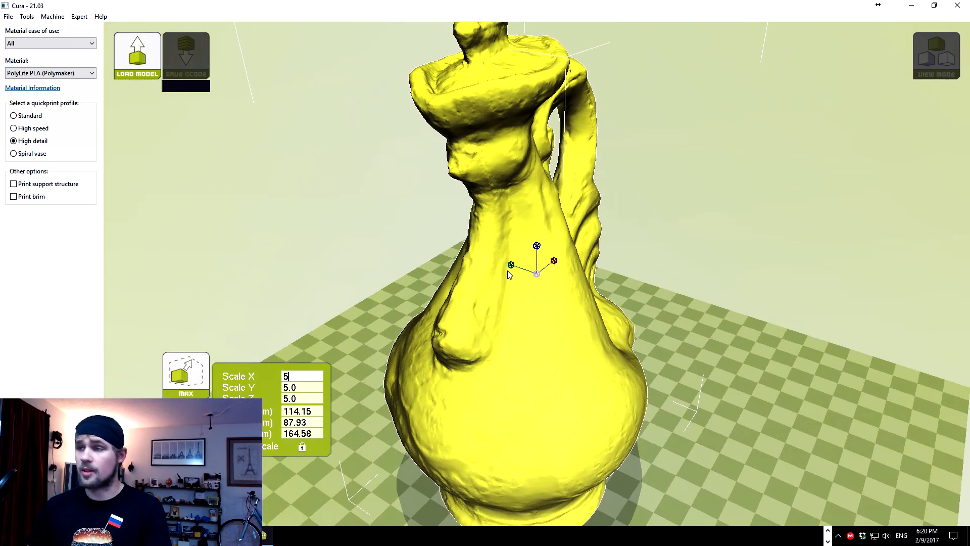
right_drag(507, 271, 563, 268)
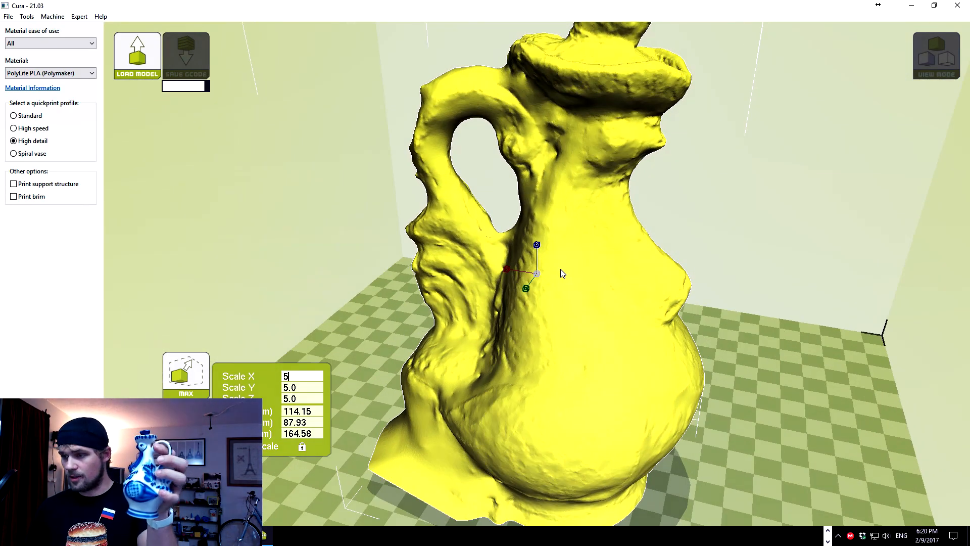
right_drag(559, 273, 503, 276)
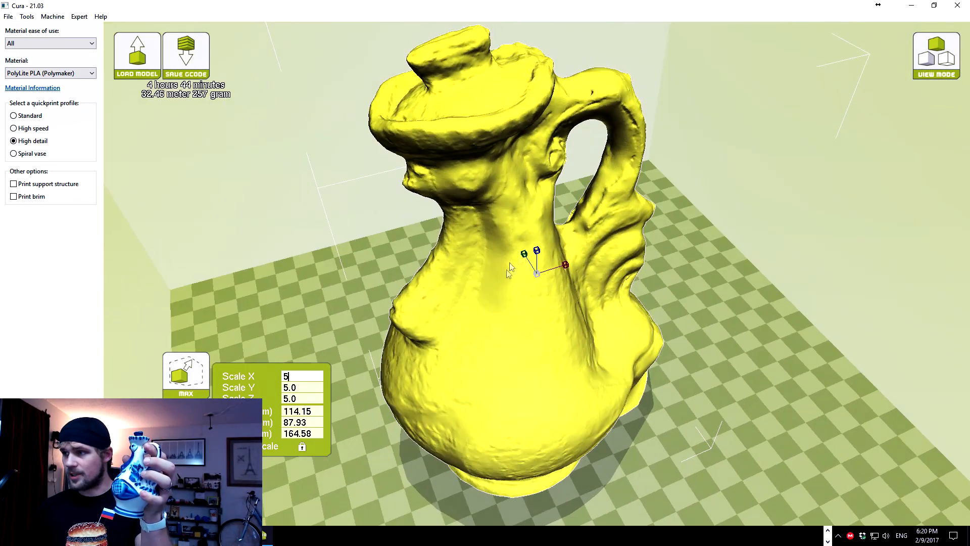
right_drag(482, 192, 431, 225)
scroll(503, 224, up, 4)
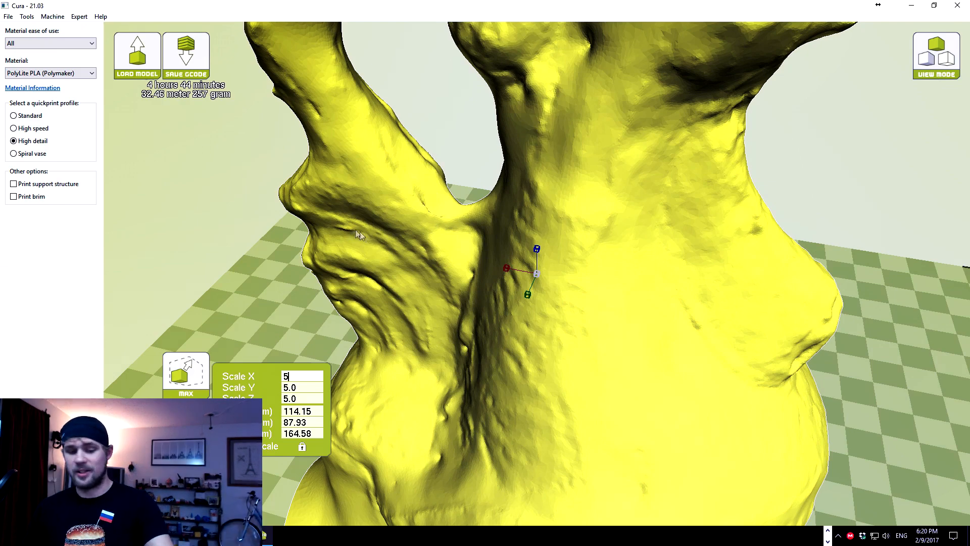
right_drag(459, 242, 403, 273)
scroll(465, 242, down, 6)
scroll(520, 198, down, 2)
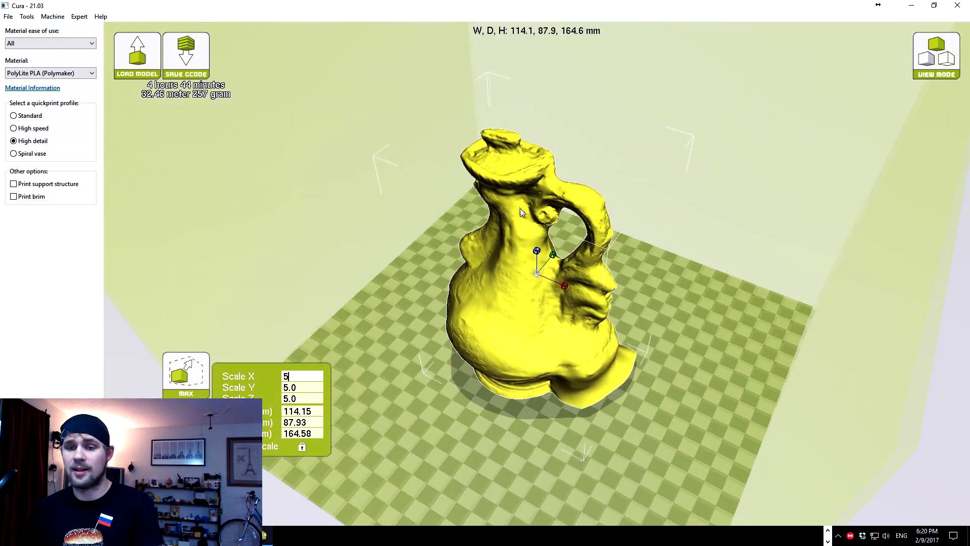
right_drag(521, 209, 520, 196)
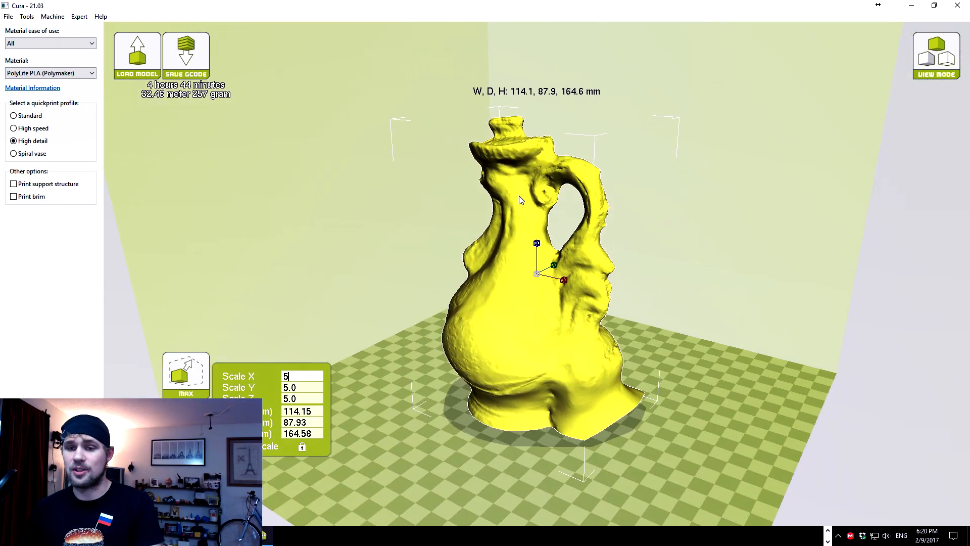
Minimize Cura, switch to Autodesk Meshmixer and import the RoosterOnline STL file from the Desktop.
click(914, 5)
drag(470, 34, 461, 1)
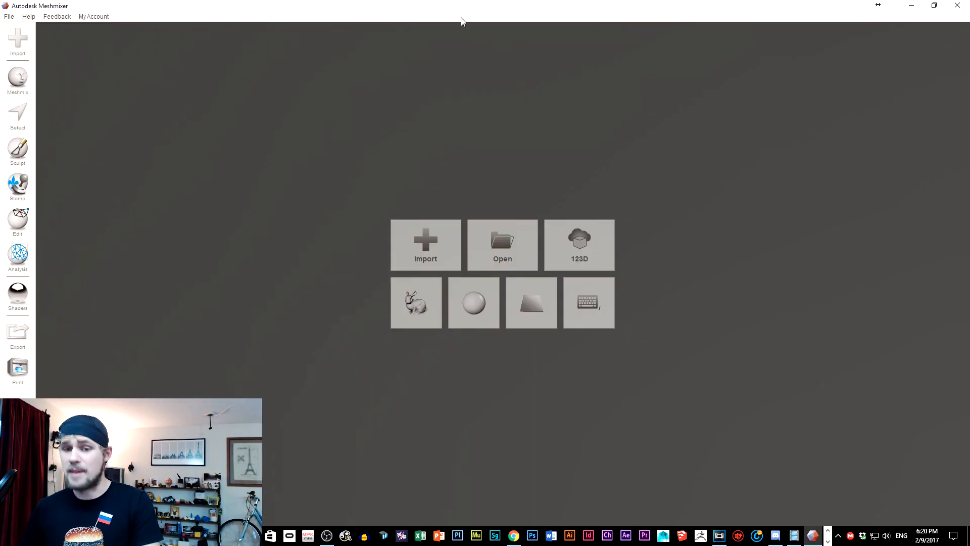
click(442, 243)
scroll(154, 202, down, 2)
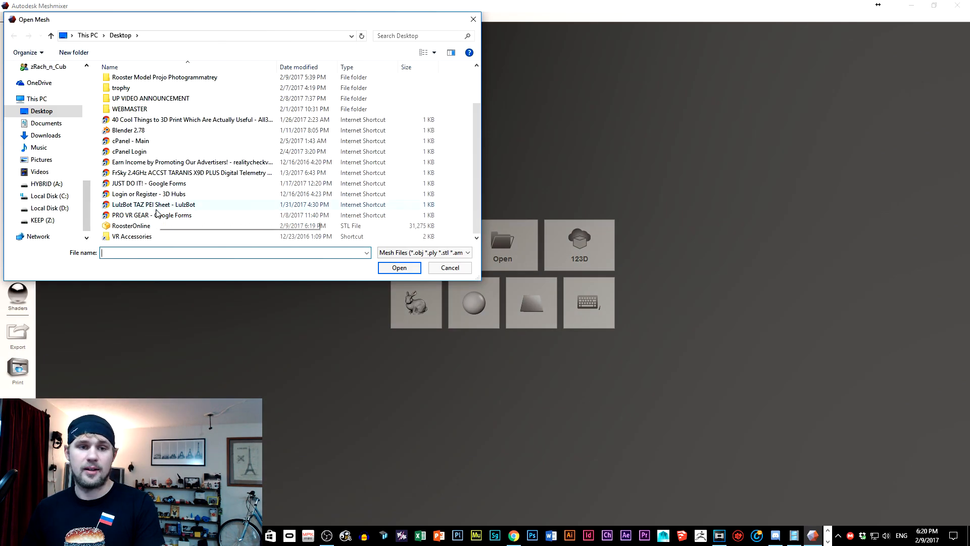
double_click(132, 225)
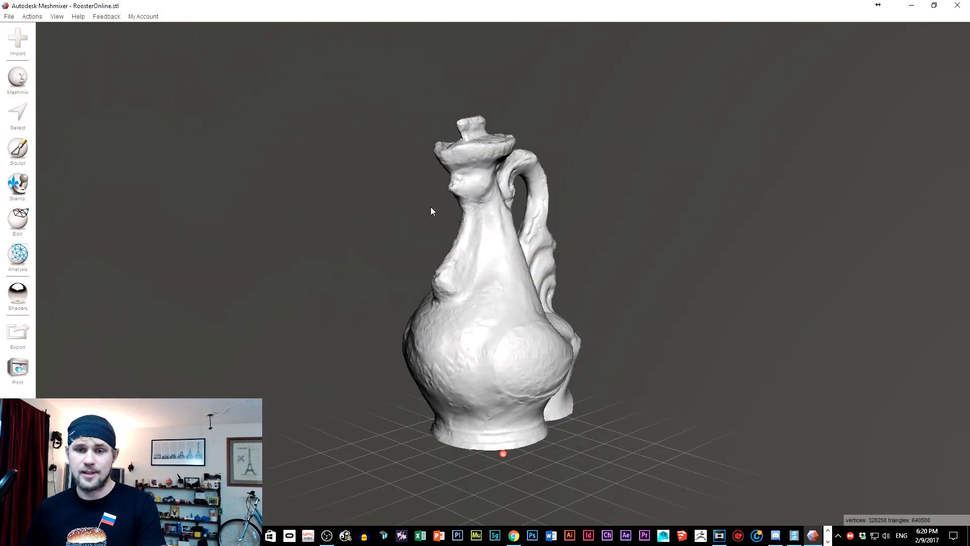
Start sculpting the imported jug mesh with the RobustSmooth brush.
right_drag(485, 203, 192, 265)
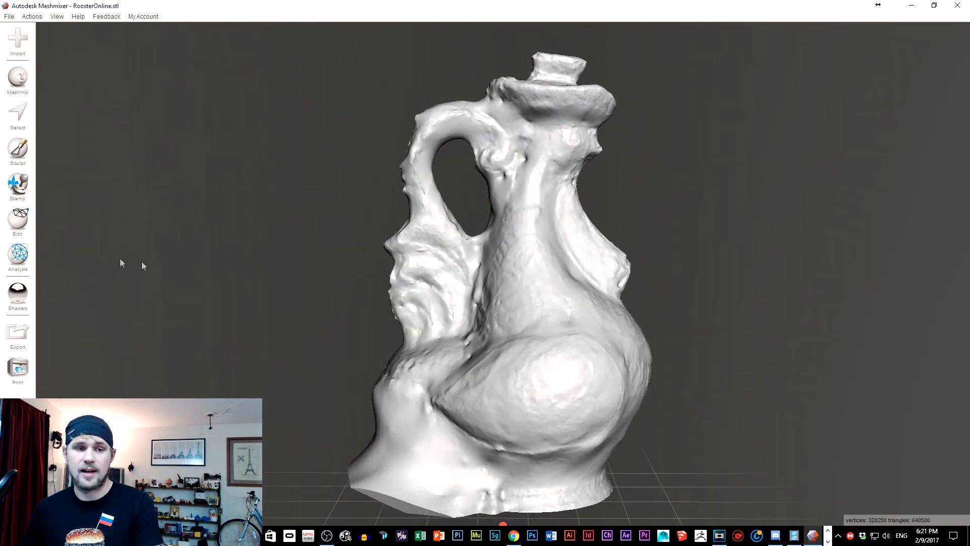
click(21, 219)
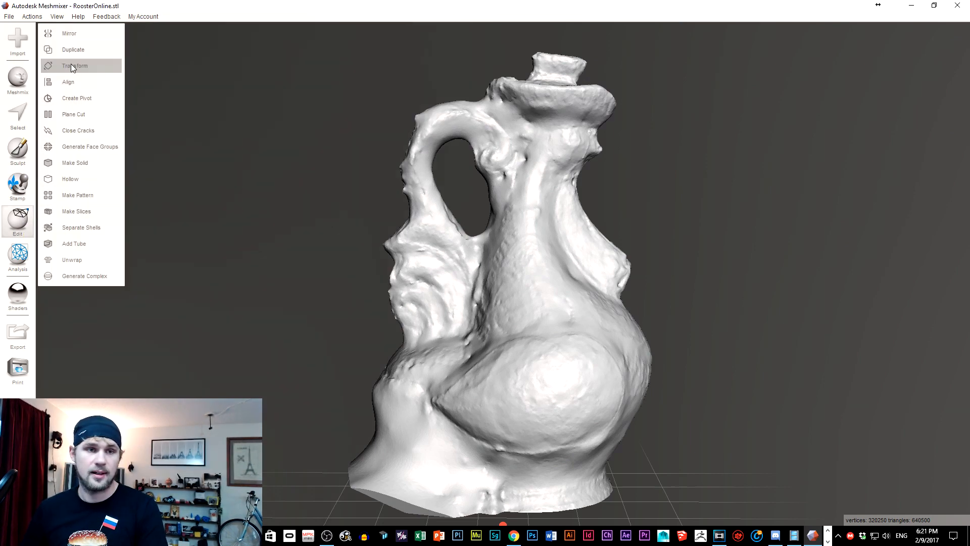
click(26, 150)
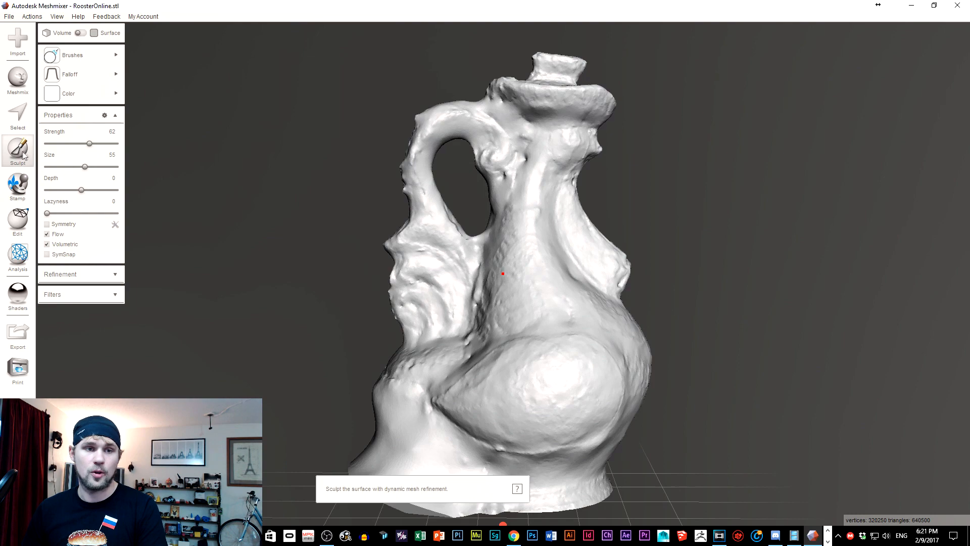
click(101, 57)
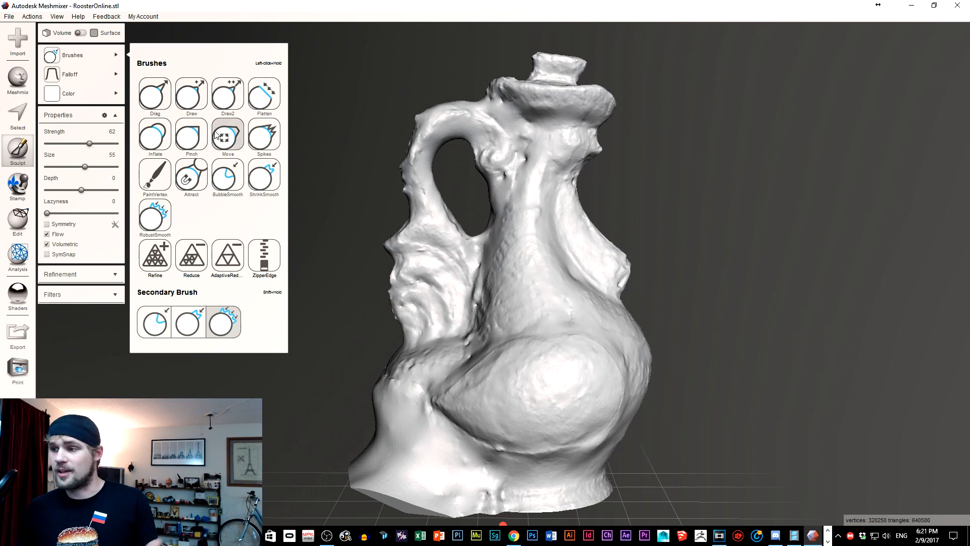
click(229, 171)
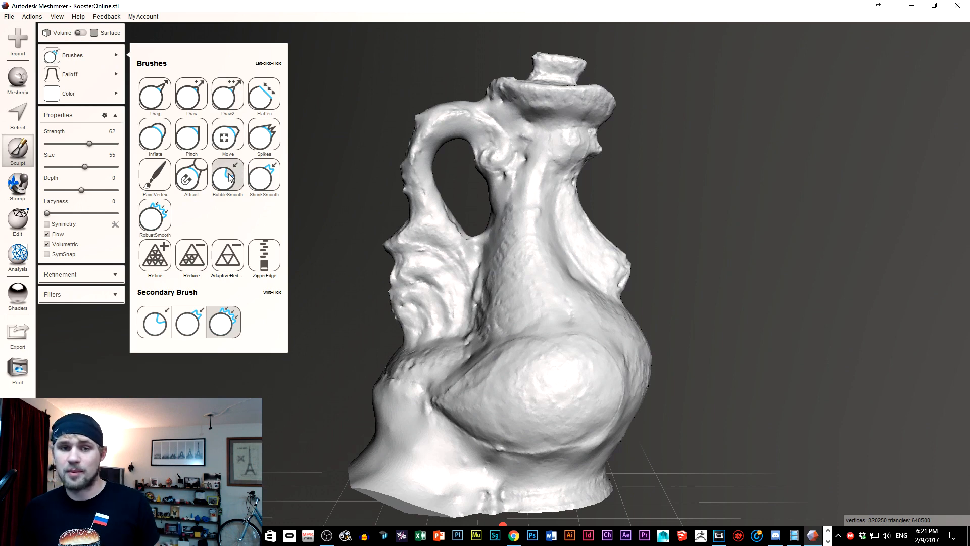
click(153, 222)
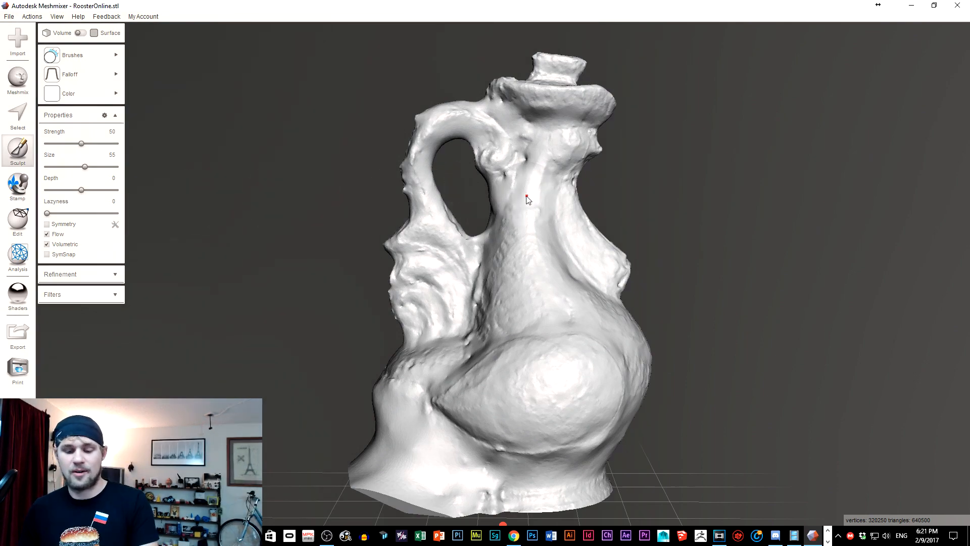
Smooth the jug's stopper knob and the crown-shaped rim around it with the RobustSmooth brush.
scroll(526, 198, up, 2)
right_drag(551, 155, 197, 204)
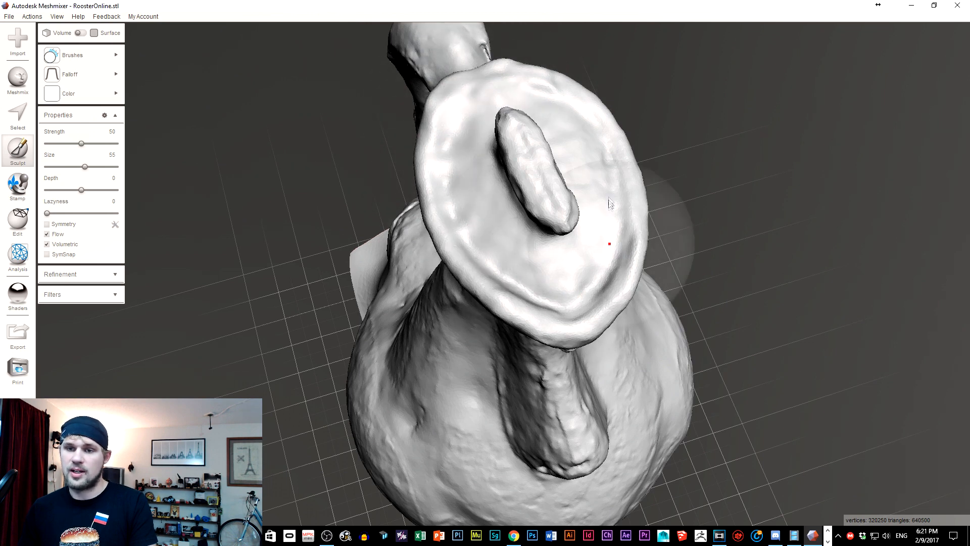
mouse_move(541, 136)
mouse_down()
mouse_move(535, 182)
mouse_move(526, 167)
mouse_move(533, 187)
mouse_move(515, 161)
mouse_move(564, 224)
mouse_move(514, 135)
mouse_up()
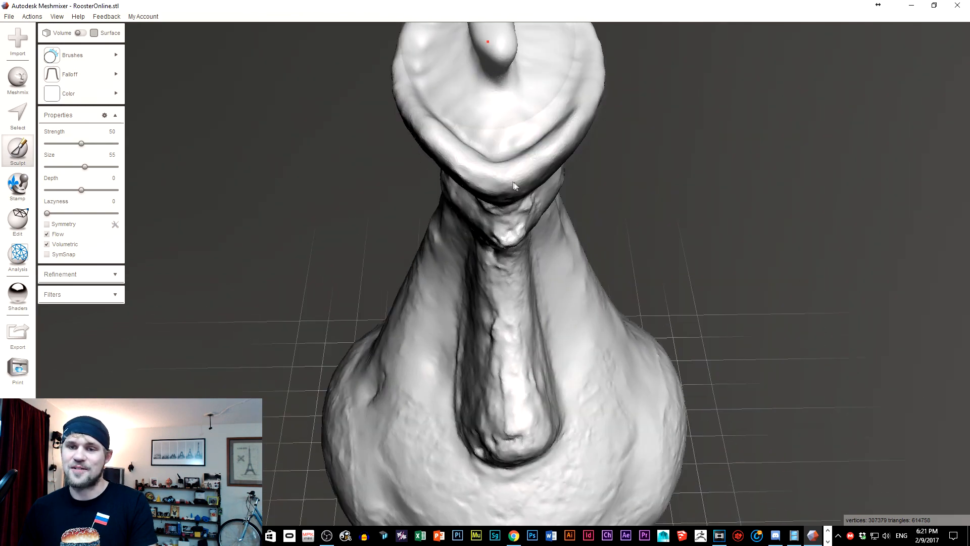
right_drag(514, 186, 435, 131)
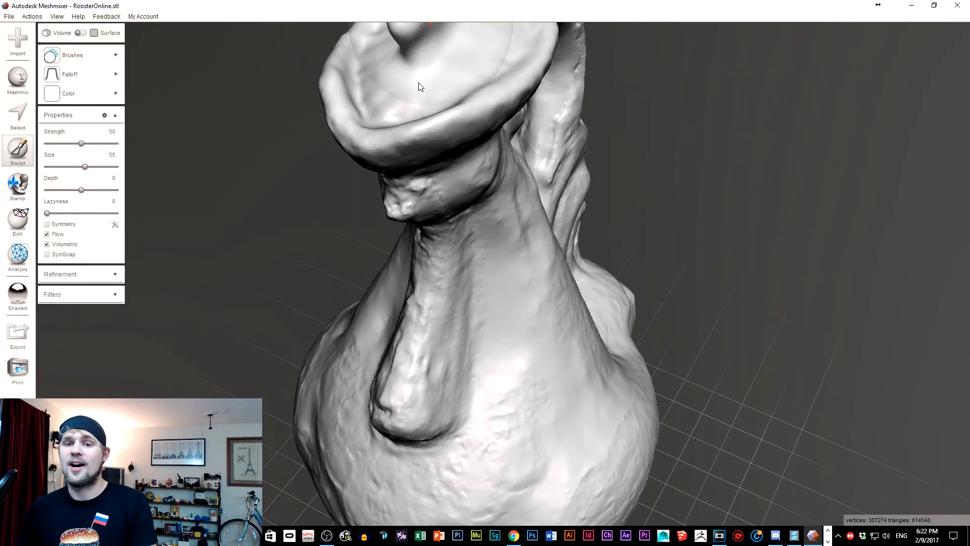
right_drag(418, 87, 348, 86)
mouse_move(348, 82)
mouse_down()
mouse_move(333, 73)
mouse_move(346, 82)
mouse_move(456, 55)
mouse_up()
Smooth the rooster's head, front wattle and the whole curved handle.
mouse_move(421, 96)
mouse_down()
mouse_move(388, 198)
mouse_move(324, 298)
mouse_up()
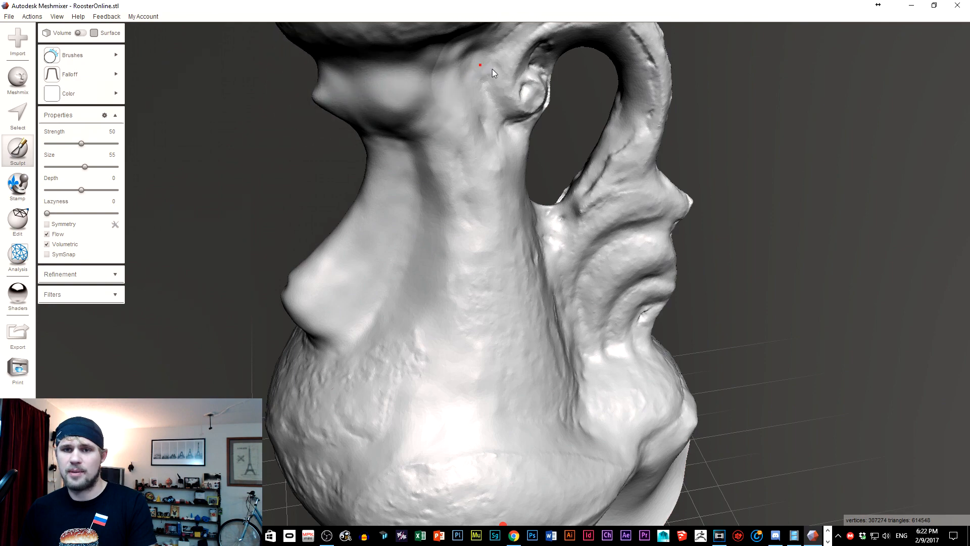
mouse_move(443, 81)
right_down()
mouse_move(480, 195)
mouse_move(404, 141)
mouse_move(378, 155)
right_up()
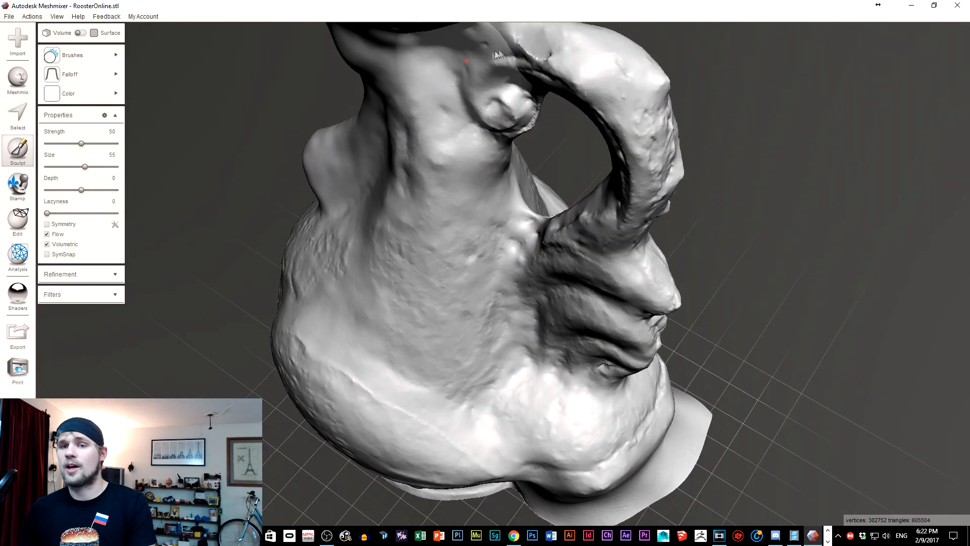
mouse_move(607, 120)
right_down()
mouse_move(563, 110)
mouse_move(574, 195)
mouse_move(539, 157)
mouse_move(535, 165)
right_up()
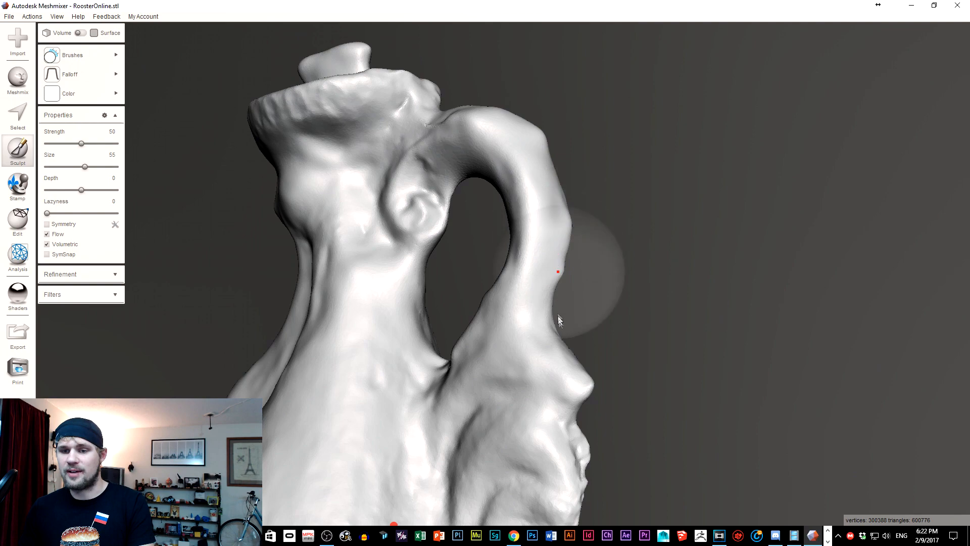
right_drag(457, 347, 458, 372)
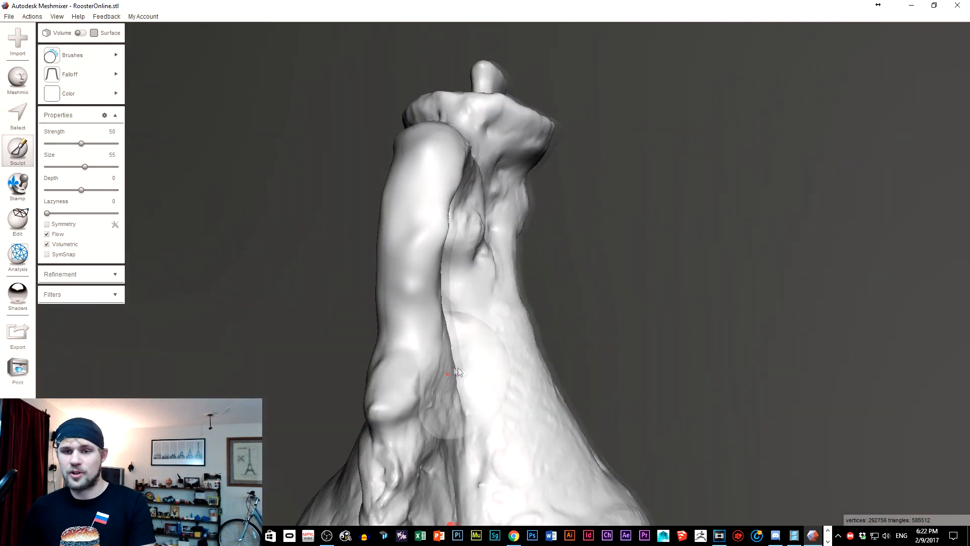
middle_drag(458, 372, 498, 234)
right_drag(506, 306, 465, 296)
Raise the brush strength to 70 and smooth the rounded front and wing area of the jug's body.
scroll(464, 296, down, 3)
right_drag(537, 163, 571, 196)
middle_drag(572, 196, 561, 232)
right_drag(576, 225, 415, 253)
right_drag(551, 253, 535, 237)
middle_drag(535, 237, 521, 214)
right_drag(520, 214, 495, 233)
right_drag(425, 242, 538, 200)
right_drag(616, 253, 578, 239)
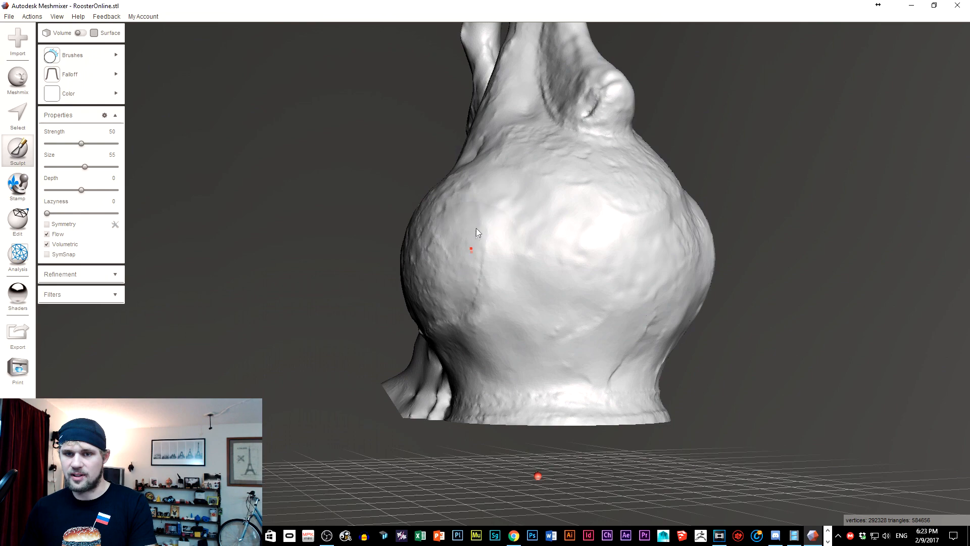
right_drag(580, 159, 557, 404)
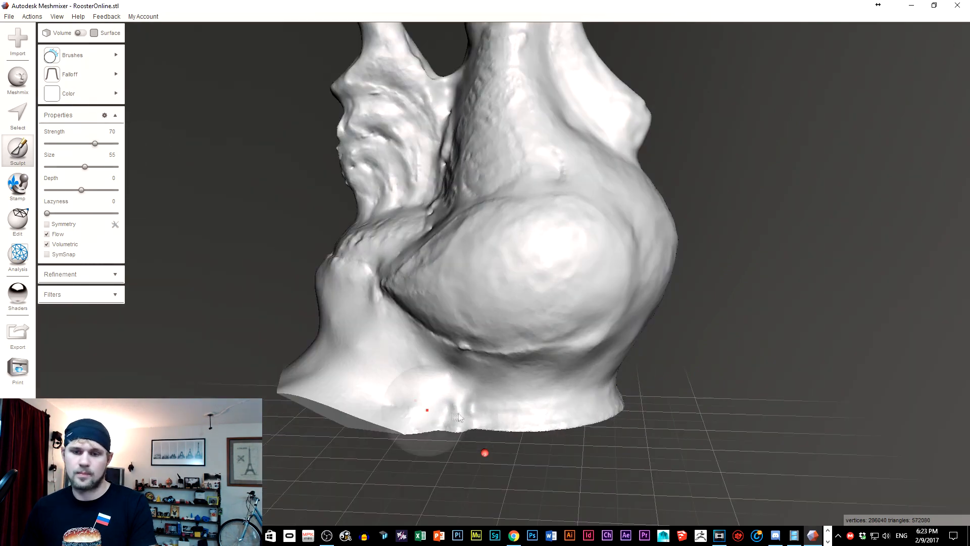
Smooth the rooster's tail feathers and the rough rear of the body beneath the handle.
right_drag(412, 268, 505, 308)
mouse_move(429, 164)
mouse_down()
mouse_move(426, 215)
mouse_move(461, 177)
mouse_move(460, 64)
mouse_up()
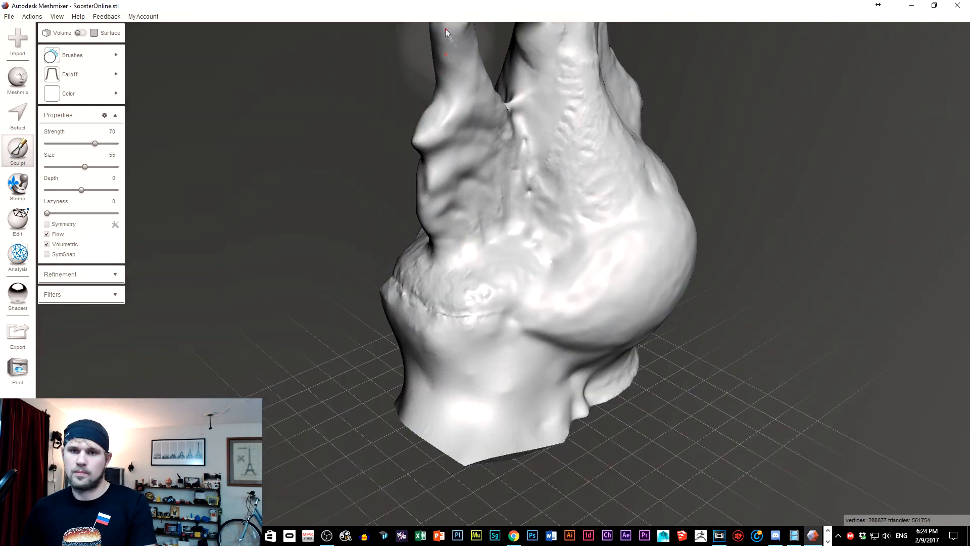
drag(445, 30, 571, 148)
drag(572, 71, 596, 89)
right_drag(707, 177, 586, 127)
drag(654, 123, 632, 472)
right_drag(621, 323, 449, 277)
right_drag(526, 172, 618, 156)
drag(619, 156, 626, 71)
mouse_move(627, 71)
right_down()
mouse_move(671, 92)
mouse_move(519, 152)
mouse_move(541, 157)
right_up()
Smooth the remaining rough patches on the neck, wing and lower body until the whole jug is even.
scroll(519, 151, up, 3)
mouse_move(541, 157)
mouse_down()
mouse_move(458, 96)
mouse_move(375, 181)
mouse_move(387, 89)
mouse_move(632, 67)
mouse_up()
mouse_move(631, 68)
right_down()
mouse_move(545, 76)
mouse_move(389, 56)
right_up()
drag(389, 56, 477, 126)
scroll(455, 252, down, 3)
middle_drag(384, 404, 505, 202)
drag(490, 245, 493, 218)
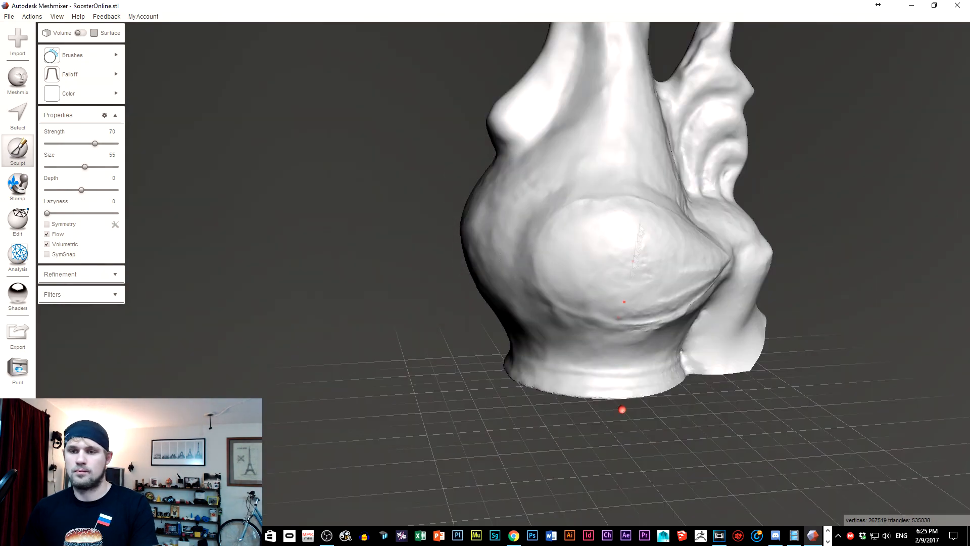
mouse_move(690, 120)
right_down()
mouse_move(657, 243)
mouse_move(562, 216)
mouse_move(324, 214)
mouse_move(480, 237)
mouse_move(412, 251)
mouse_move(425, 293)
mouse_move(454, 329)
mouse_move(558, 265)
mouse_move(610, 258)
mouse_move(497, 277)
right_up()
scroll(562, 217, down, 3)
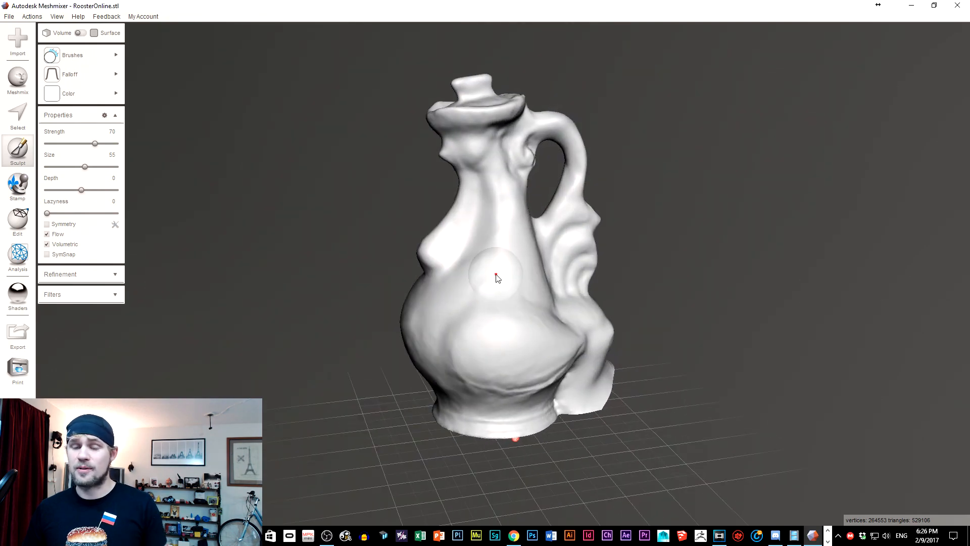